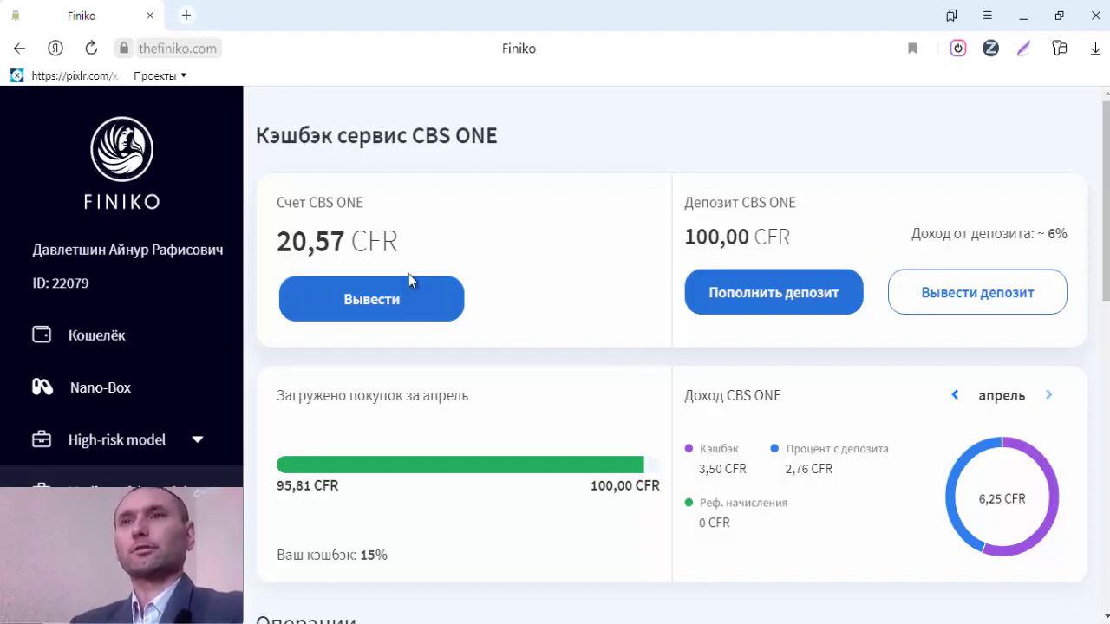
Step: Highlight the balance of the CBS ONE account on the cashback service page, and clear the selection
drag(401, 247, 280, 243)
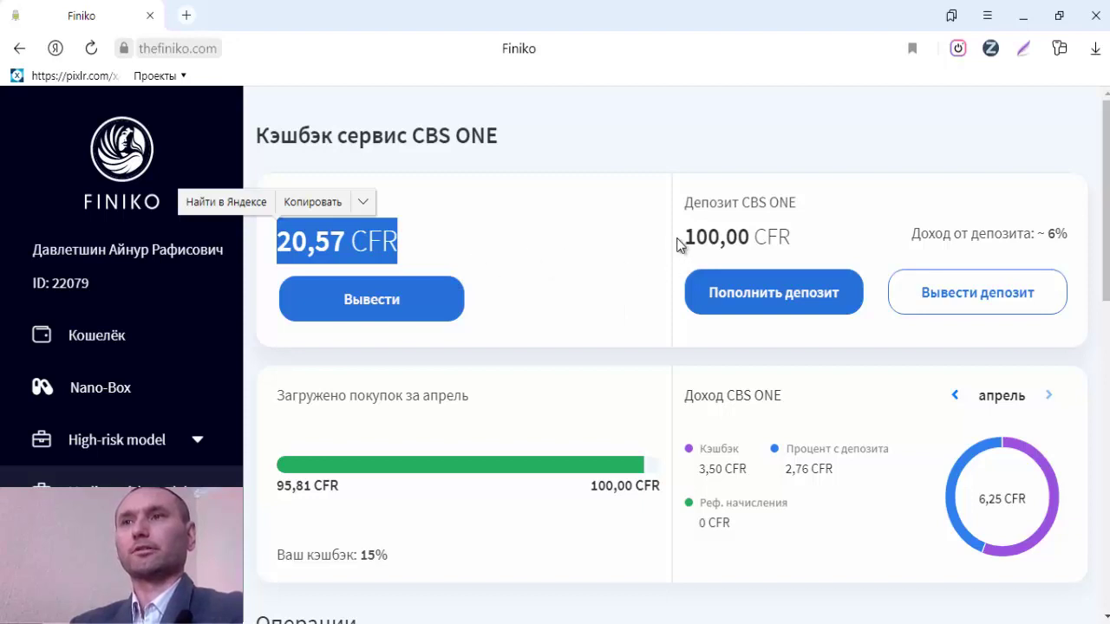
drag(382, 243, 650, 266)
click(610, 289)
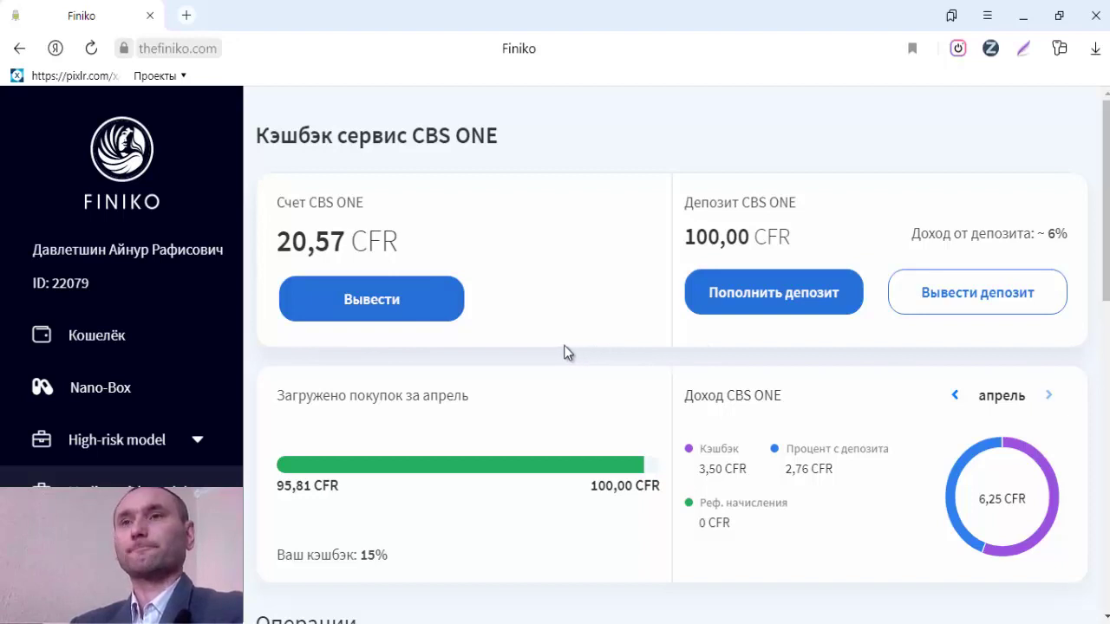
Step: Look through the destination options in the CBS ONE account's withdrawal form and close the form without submitting
click(379, 299)
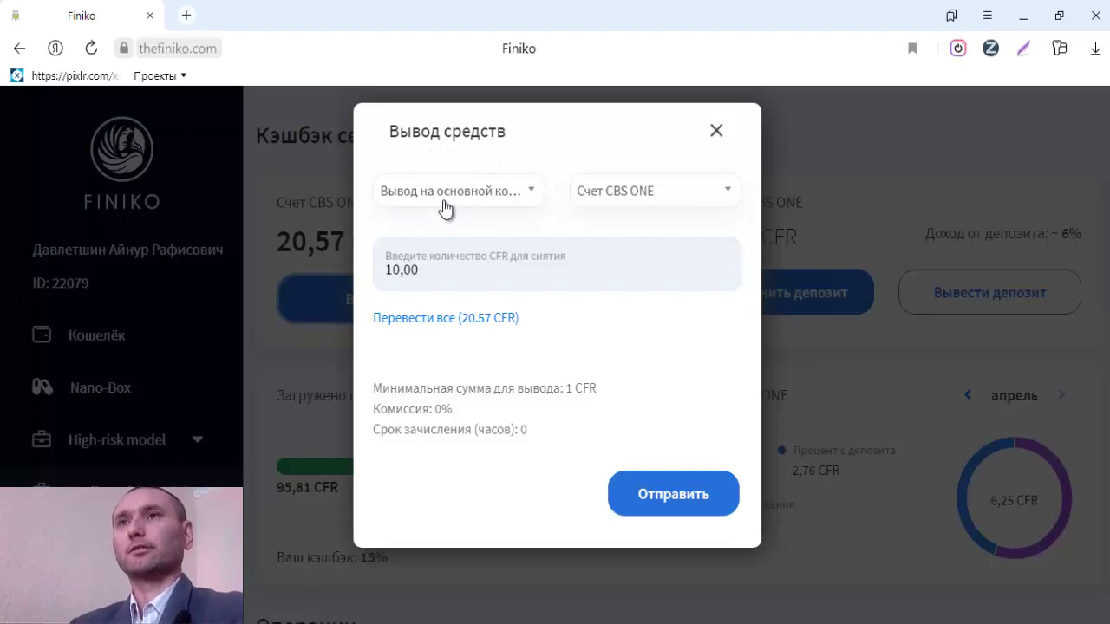
click(518, 196)
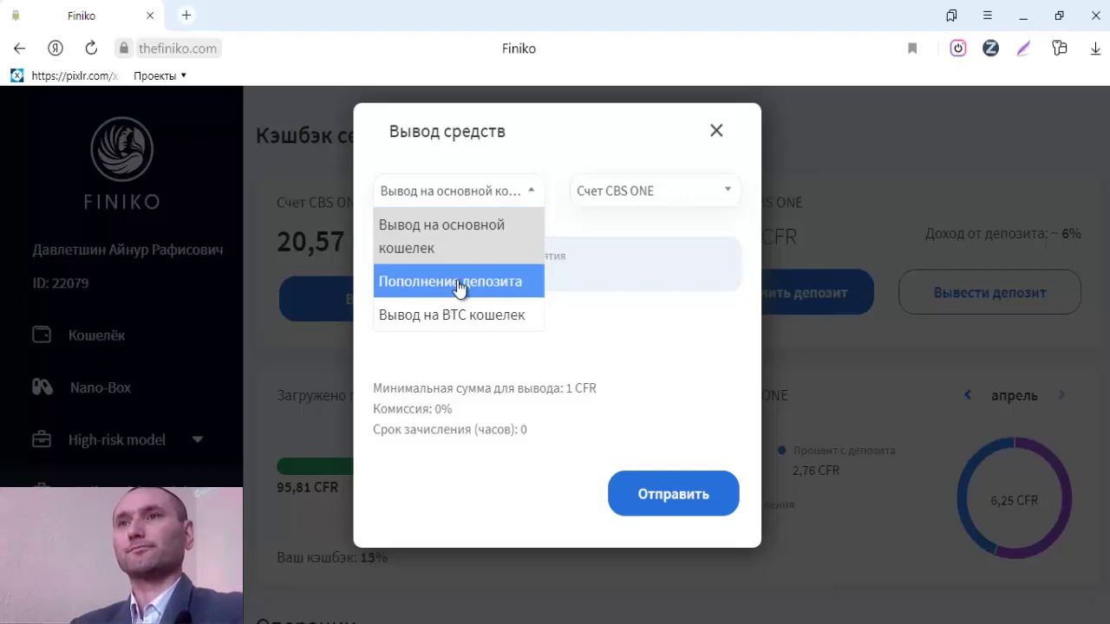
click(715, 148)
click(716, 131)
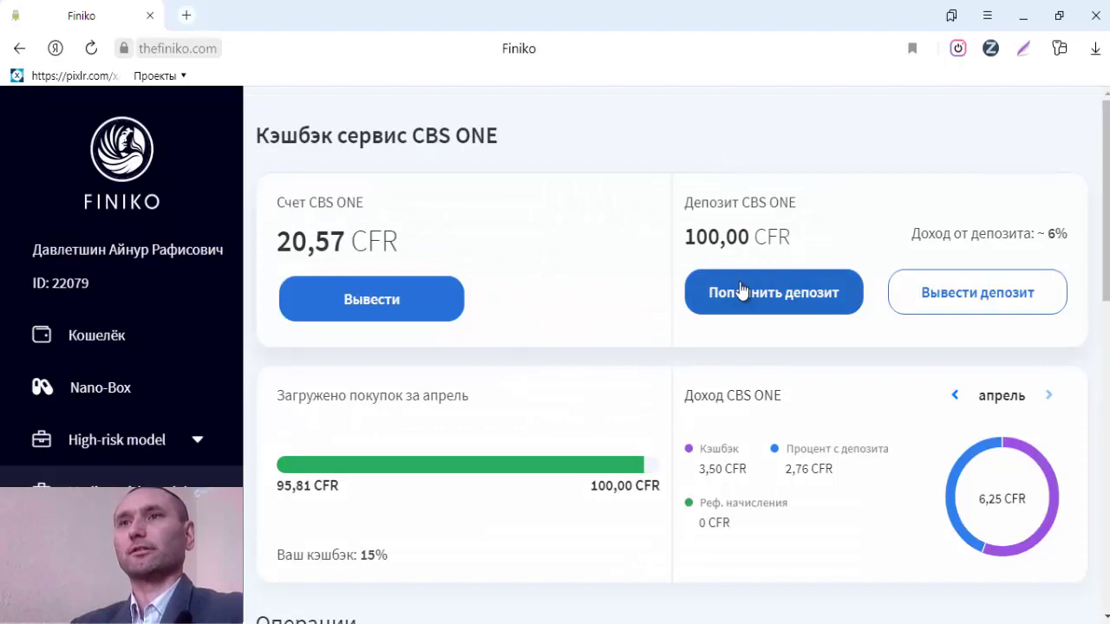
Step: Check the withdrawal terms for the CBS ONE account with "Пополнение депозита" as the destination, and close the form
click(376, 298)
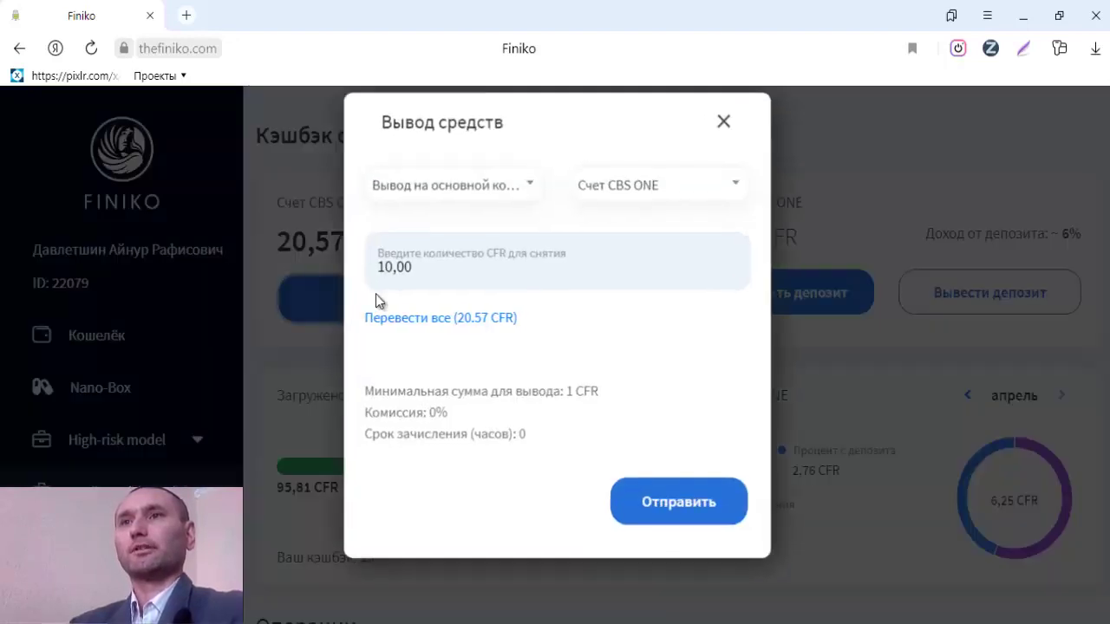
click(523, 196)
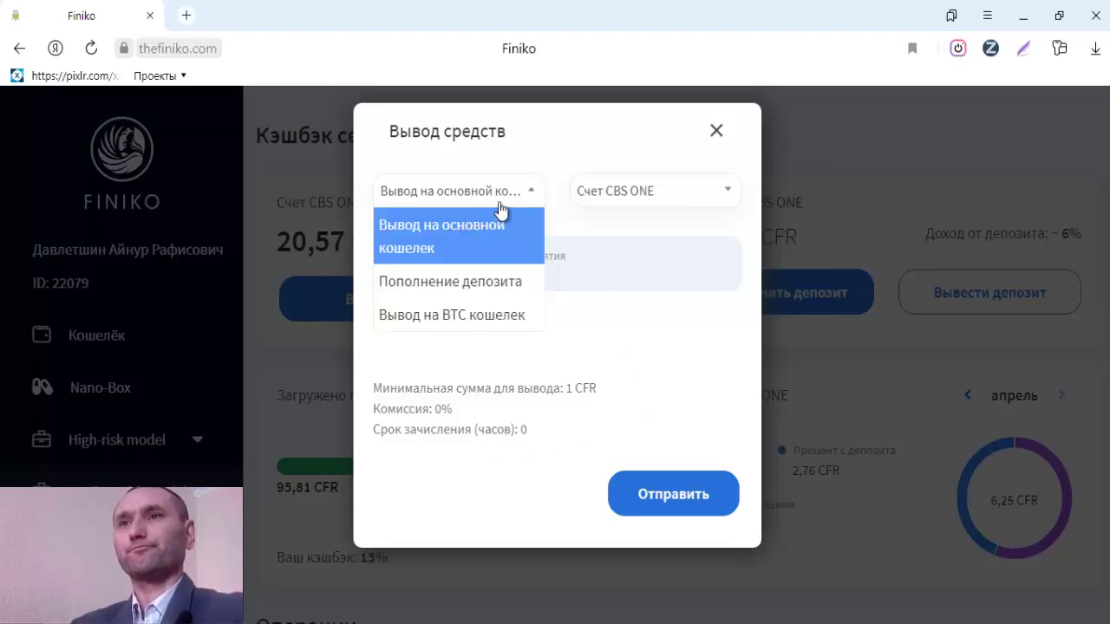
click(451, 283)
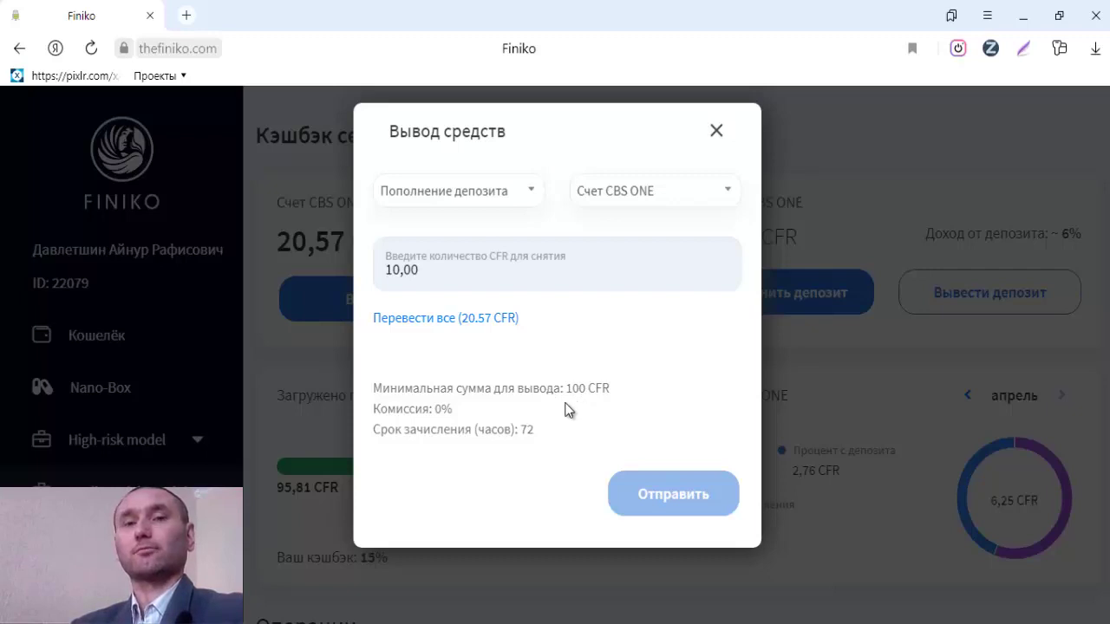
click(717, 131)
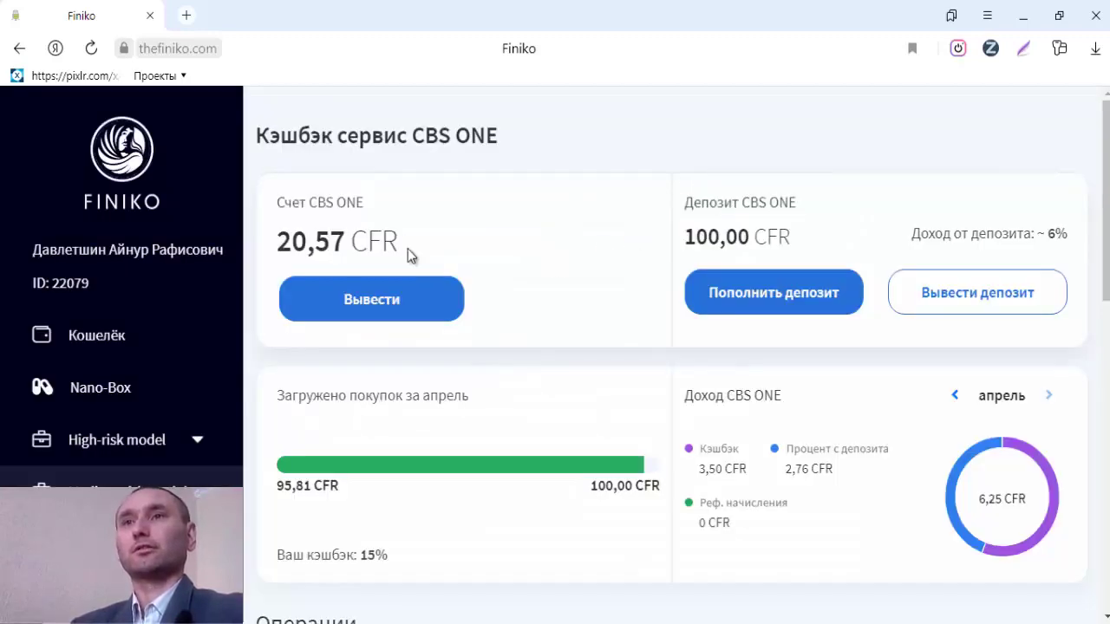
Step: Highlight the CBS ONE account balance and the CBS ONE deposit amount one after the other
triple_click(324, 235)
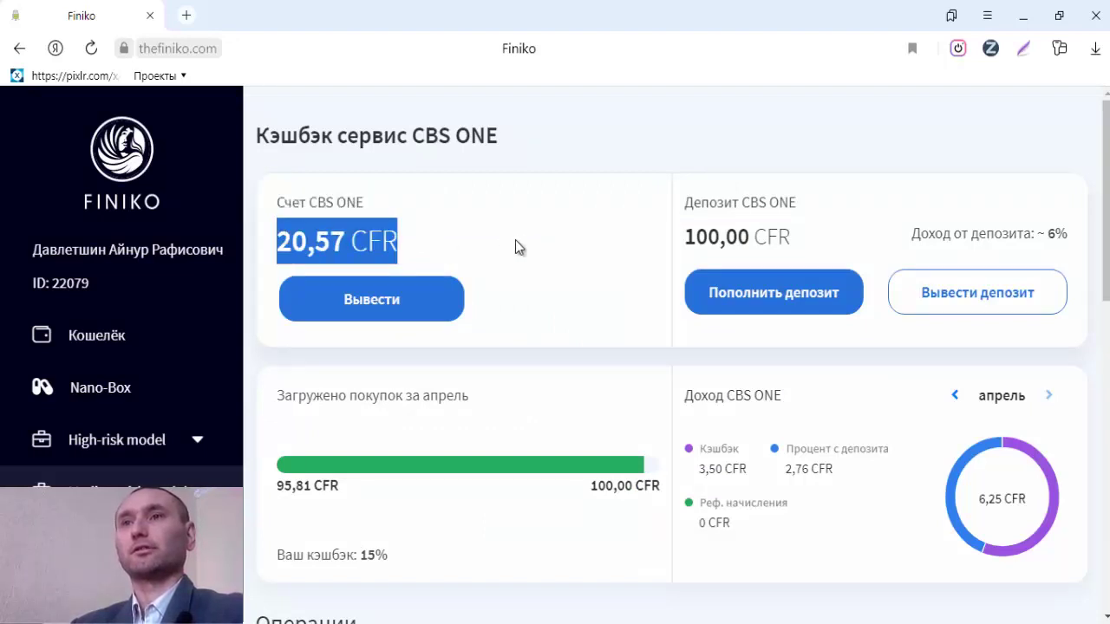
click(593, 308)
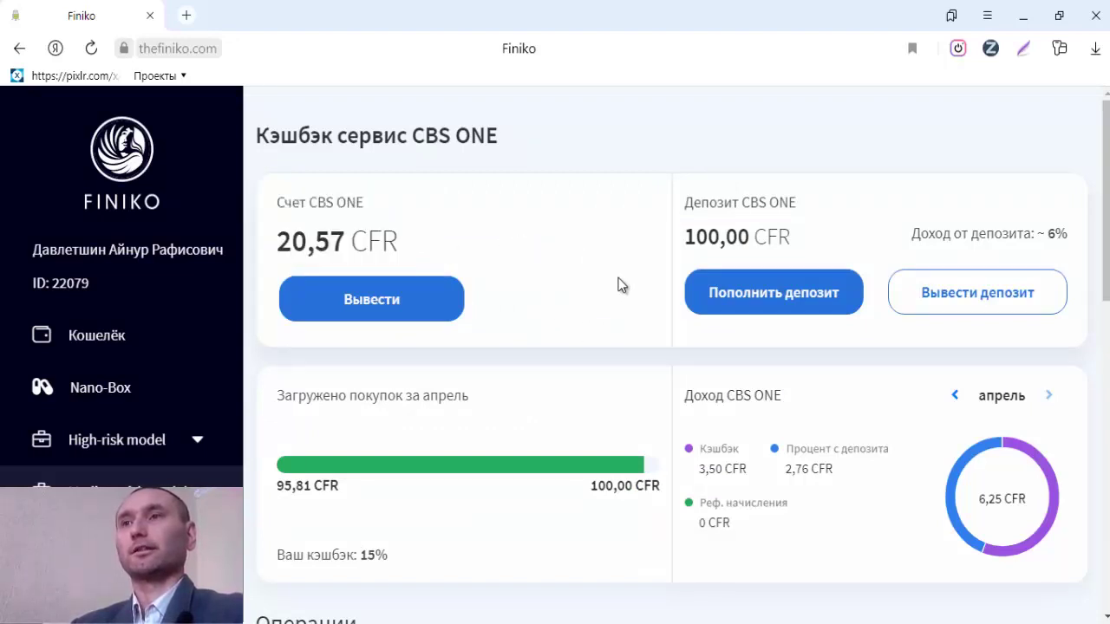
drag(651, 234, 847, 240)
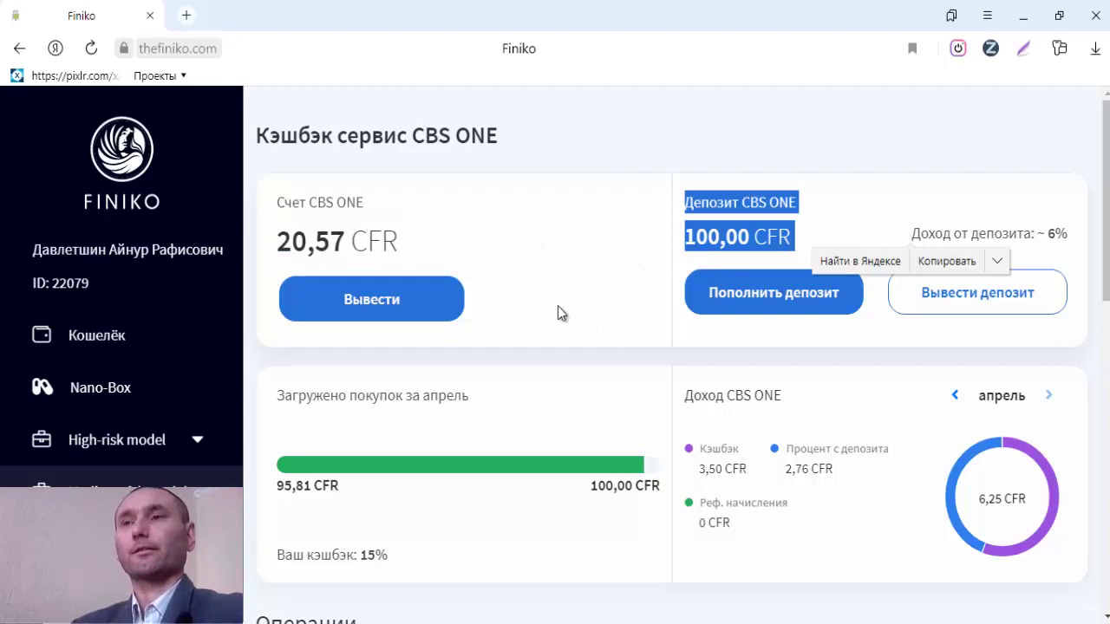
click(606, 318)
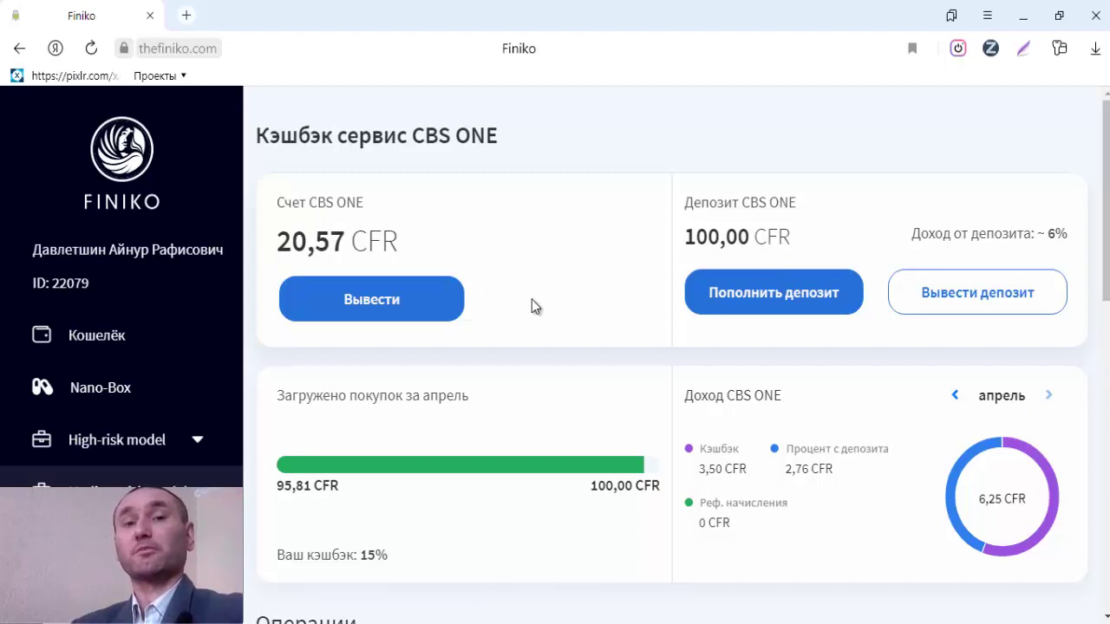
Step: Check the CBS ONE withdrawal terms with "Вывод на основной кошелек" as the destination, and close the form without submitting
click(377, 300)
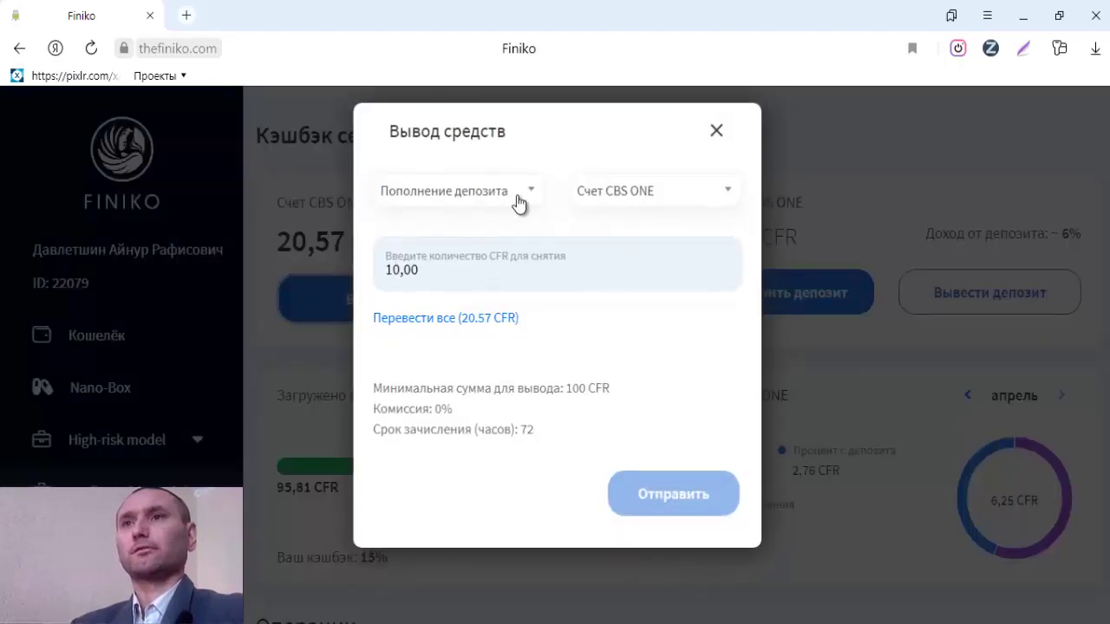
click(519, 192)
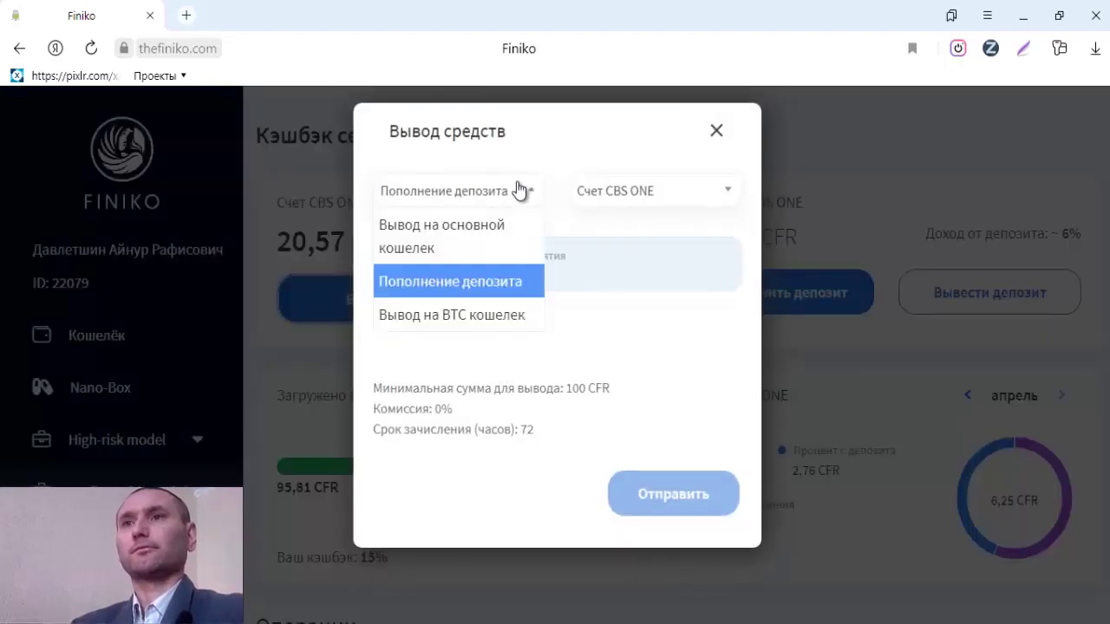
click(446, 233)
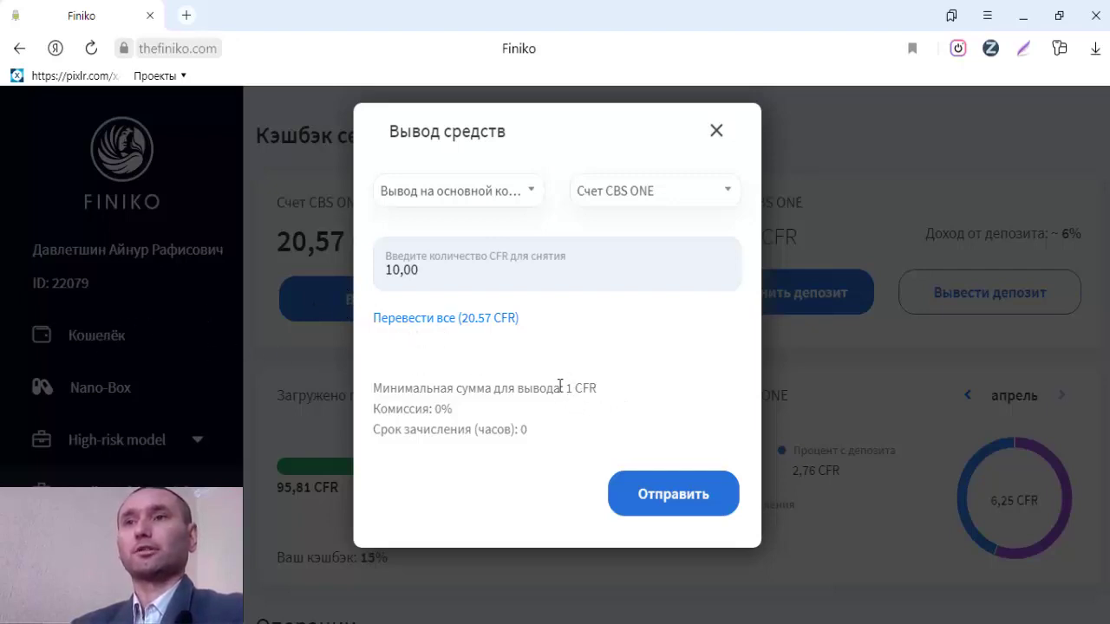
double_click(408, 276)
click(581, 329)
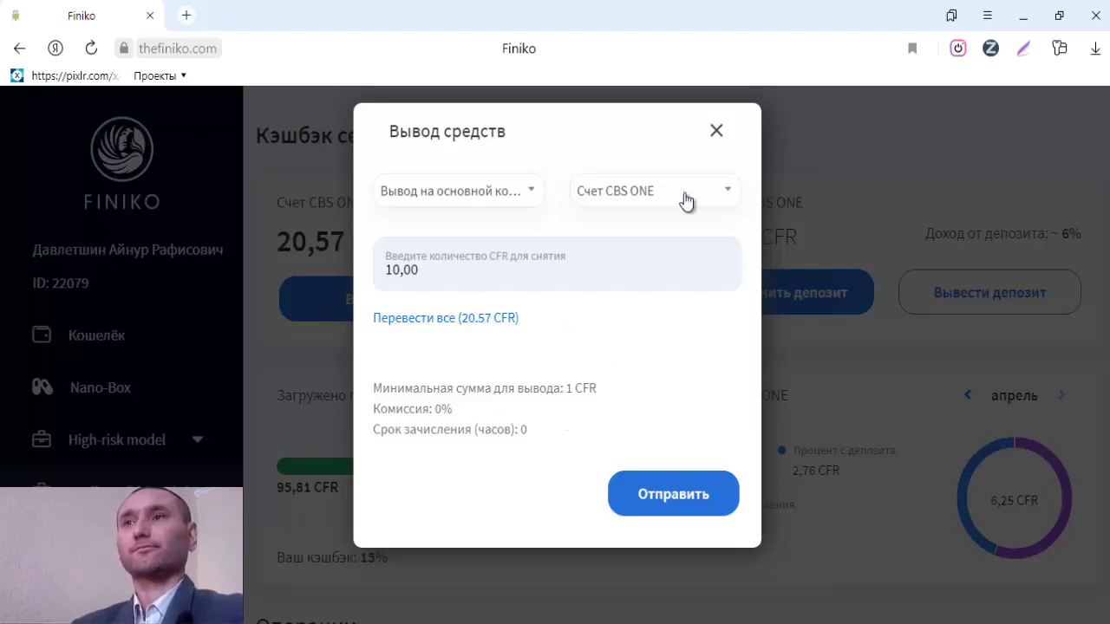
click(714, 131)
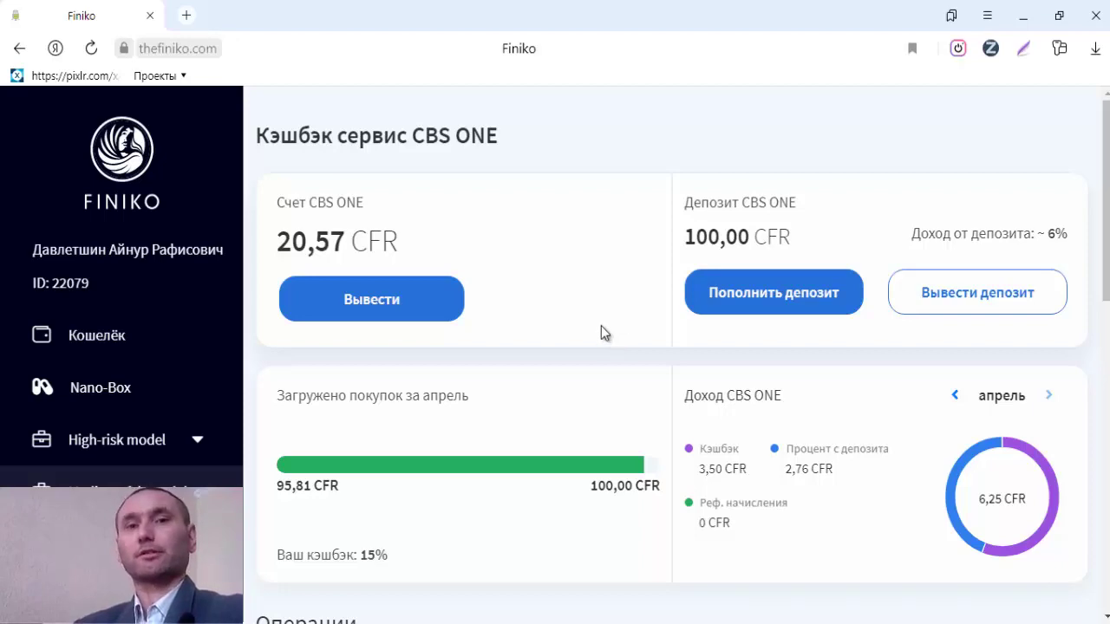
Step: Examine the April purchases and CBS ONE income breakdown, down to the list of CBS ONE account operations
scroll(605, 325, down, 1)
scroll(605, 325, down, 3)
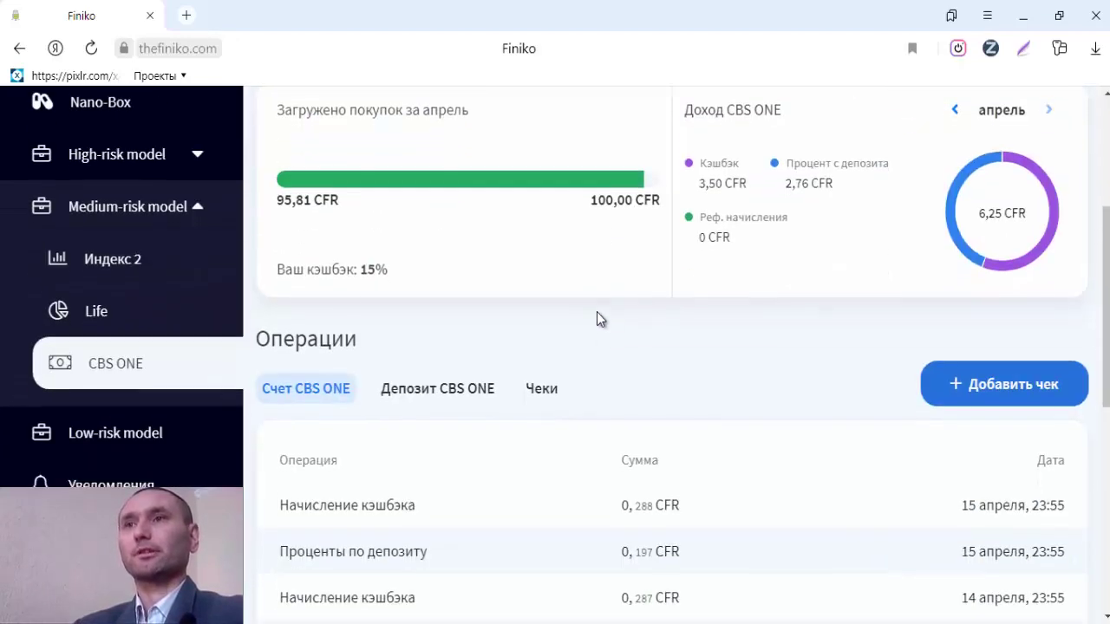
scroll(596, 317, up, 2)
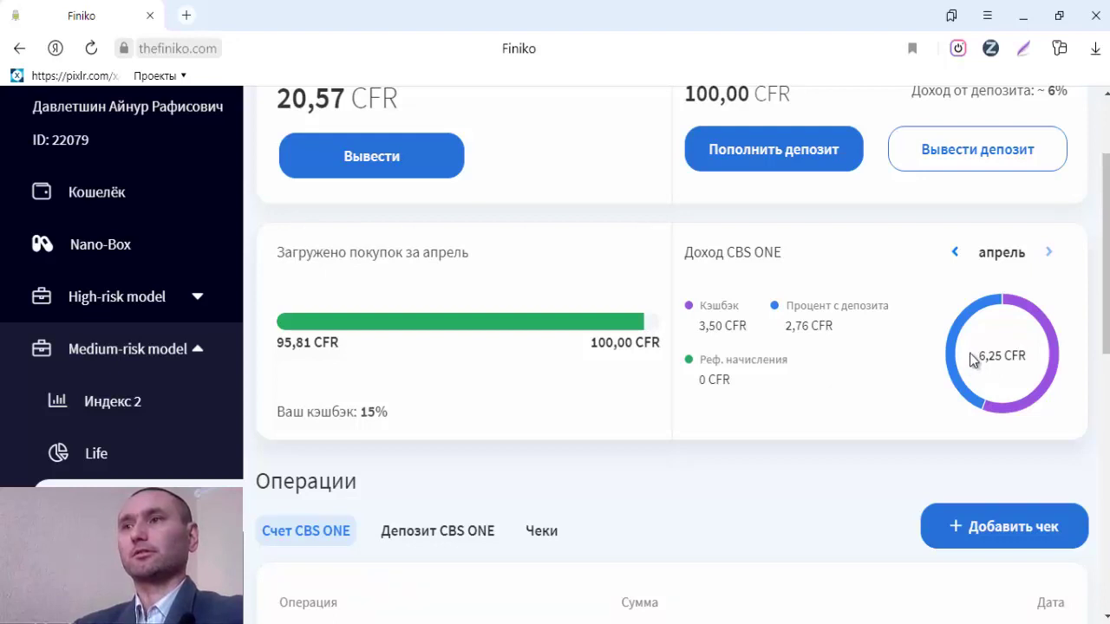
mouse_move(972, 360)
mouse_down()
mouse_move(1036, 361)
mouse_move(970, 374)
mouse_up()
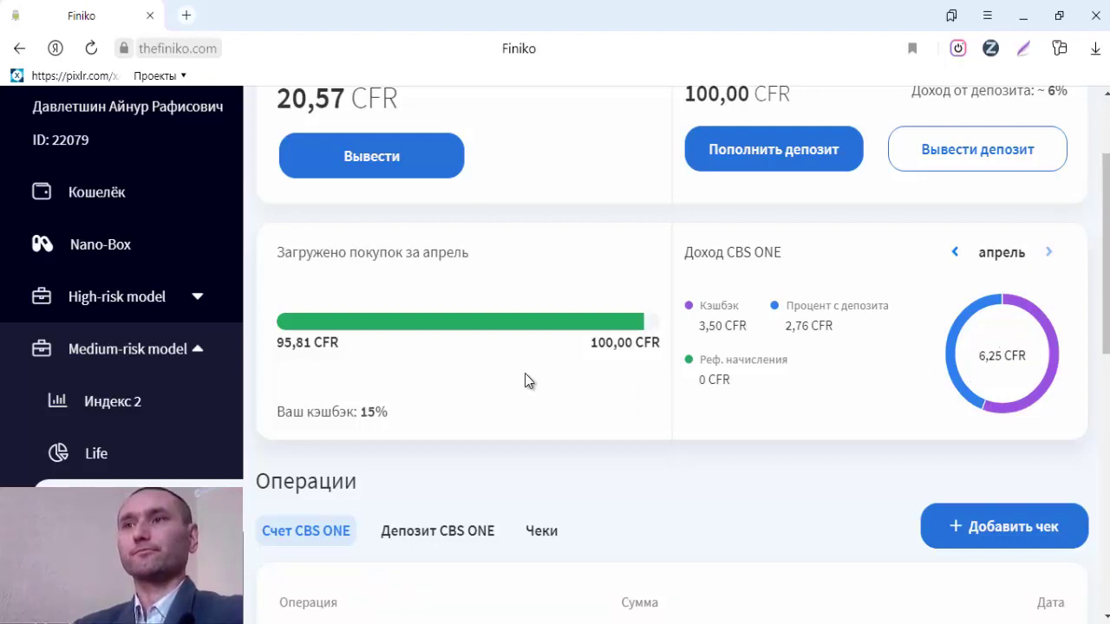
scroll(528, 379, up, 3)
scroll(526, 378, down, 3)
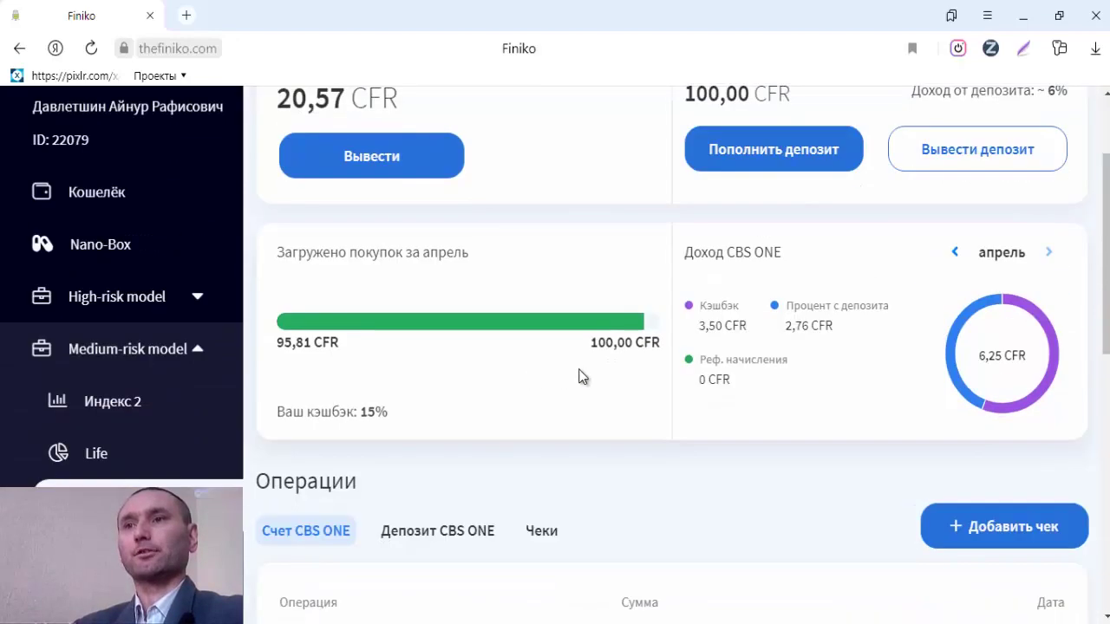
scroll(737, 411, down, 6)
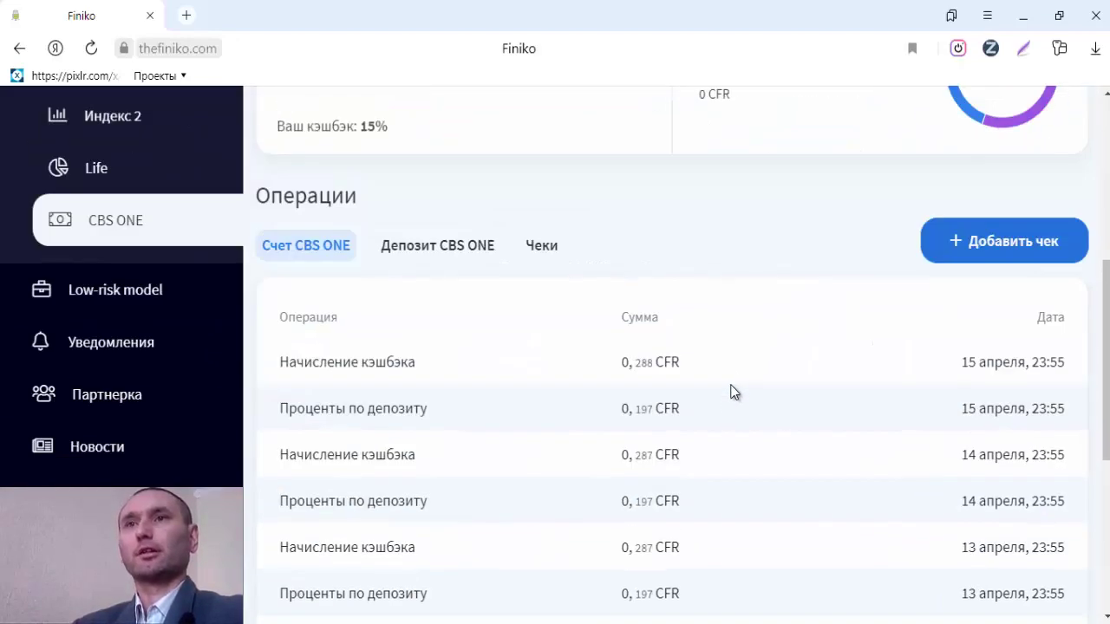
scroll(731, 392, down, 3)
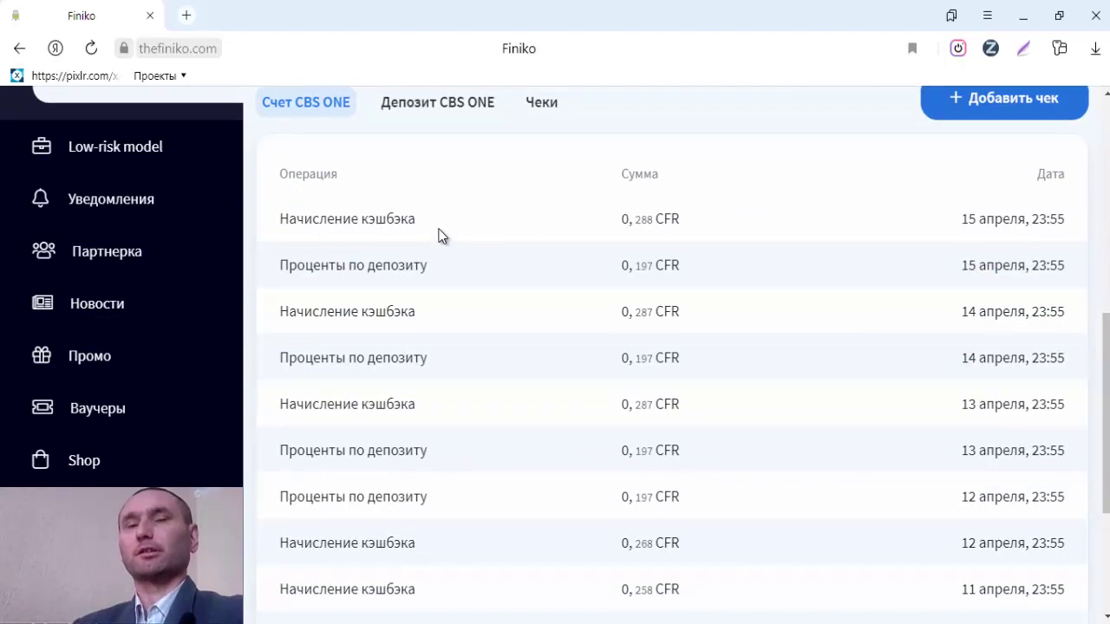
Step: Compare the "Начисление кэшбэка" and "Проценты по депозиту" entries and their amounts in the CBS ONE account operations
drag(419, 222, 269, 220)
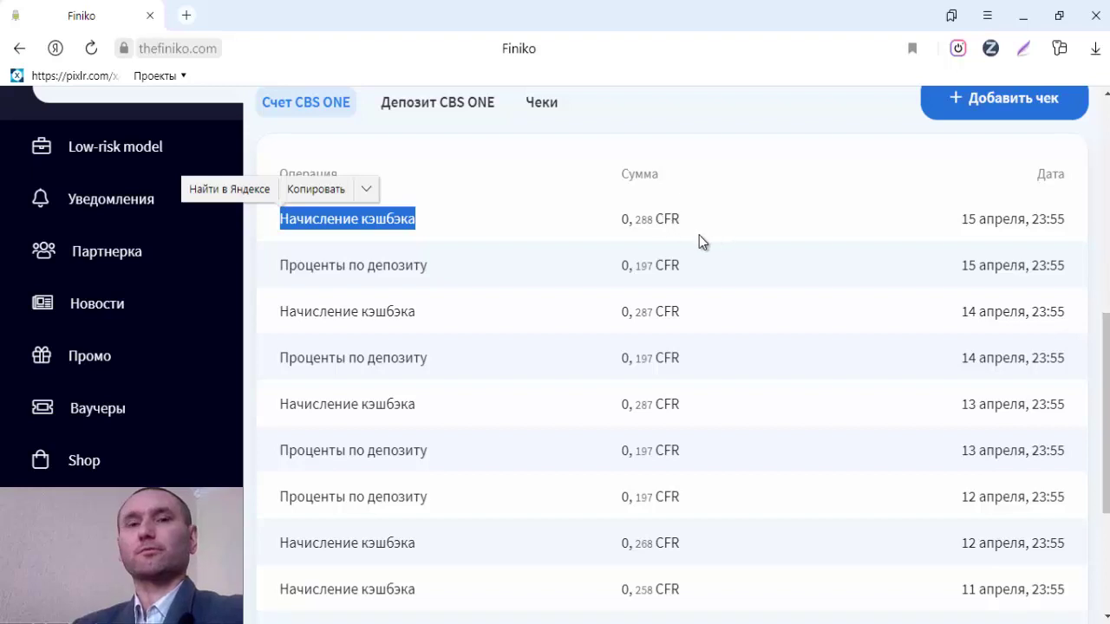
drag(448, 273, 236, 267)
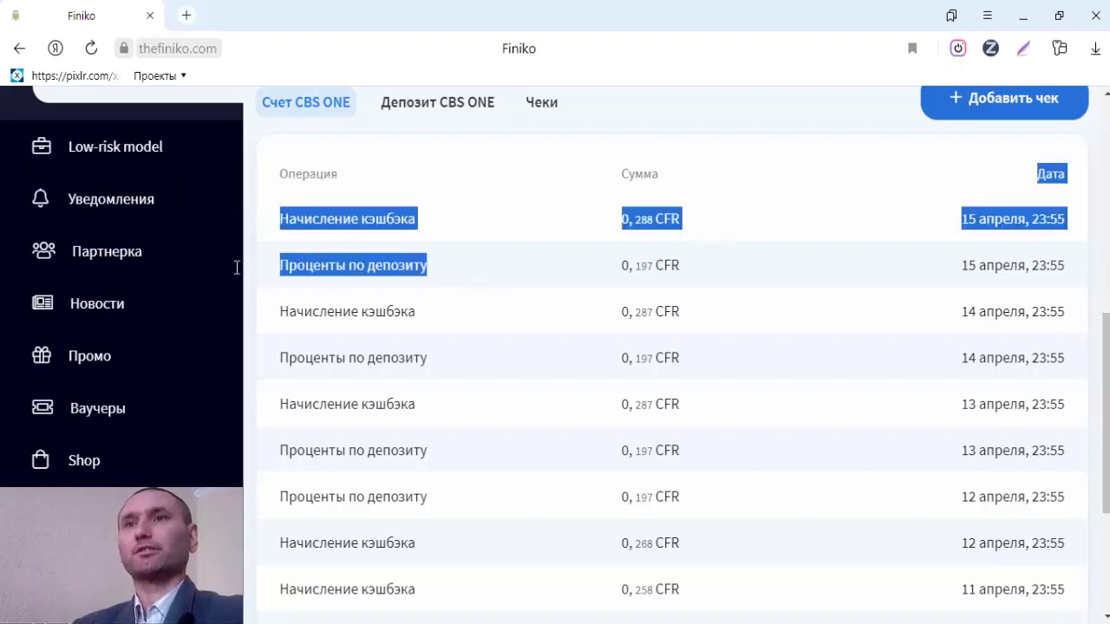
drag(511, 286, 269, 276)
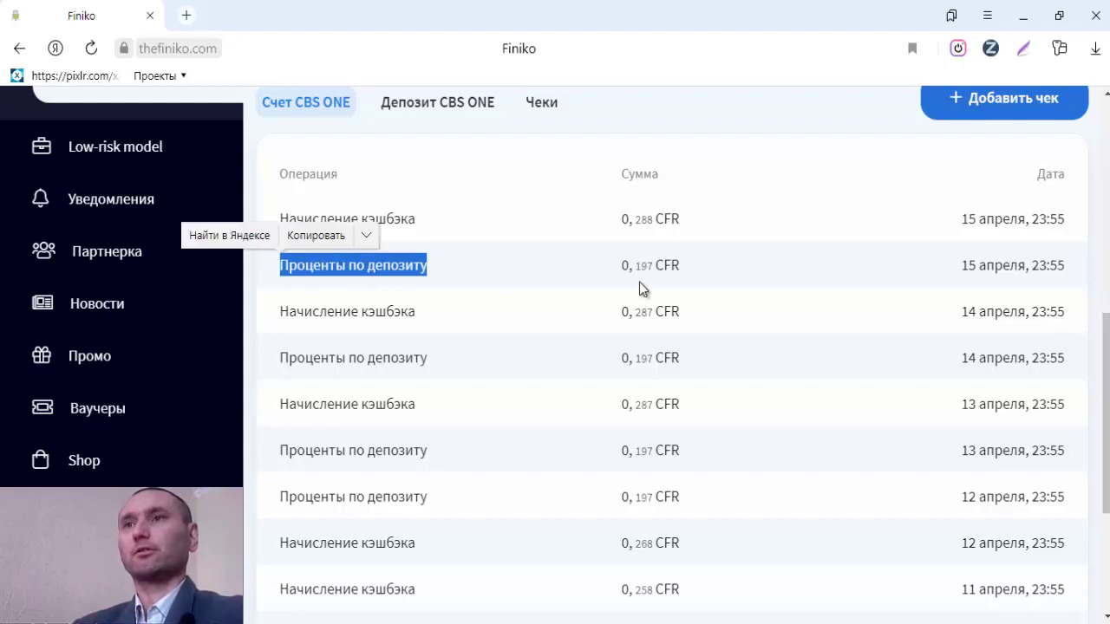
click(514, 247)
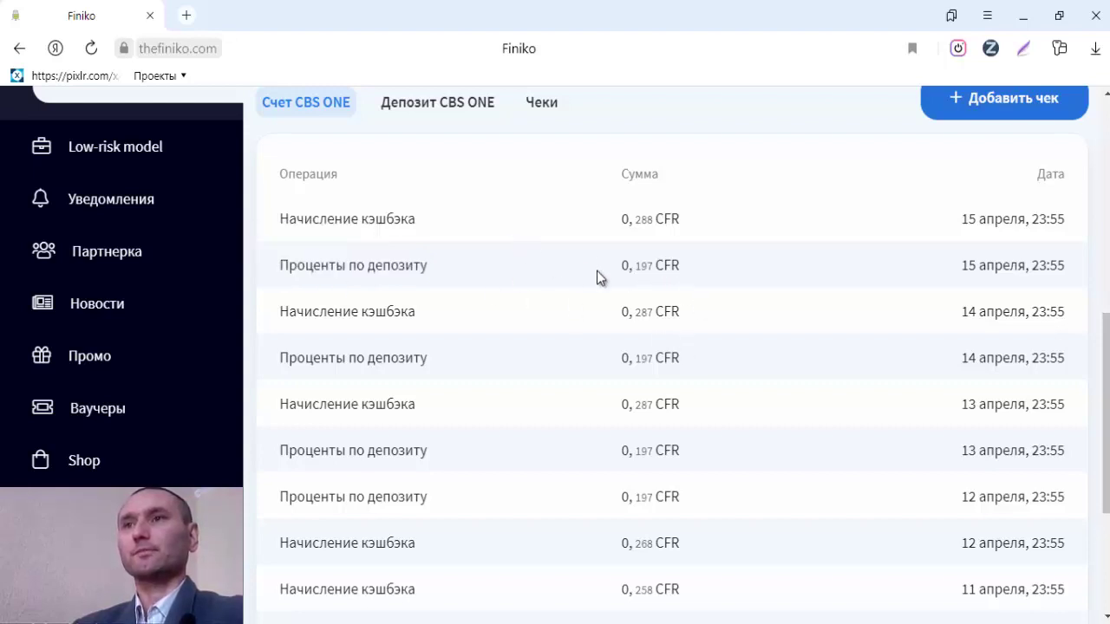
drag(621, 313, 681, 313)
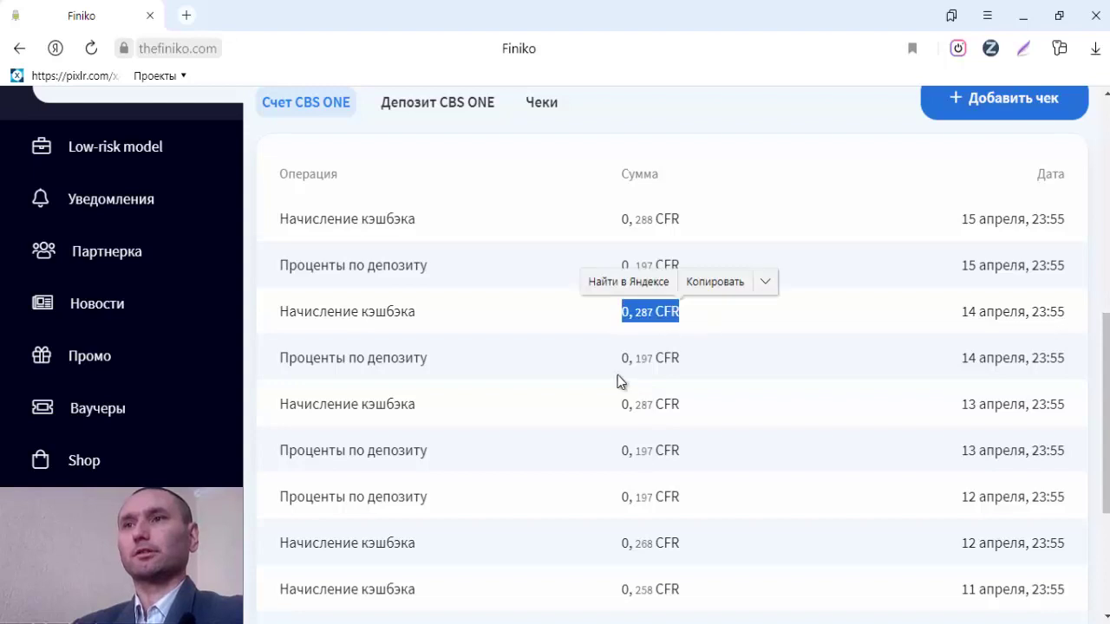
drag(621, 544, 681, 543)
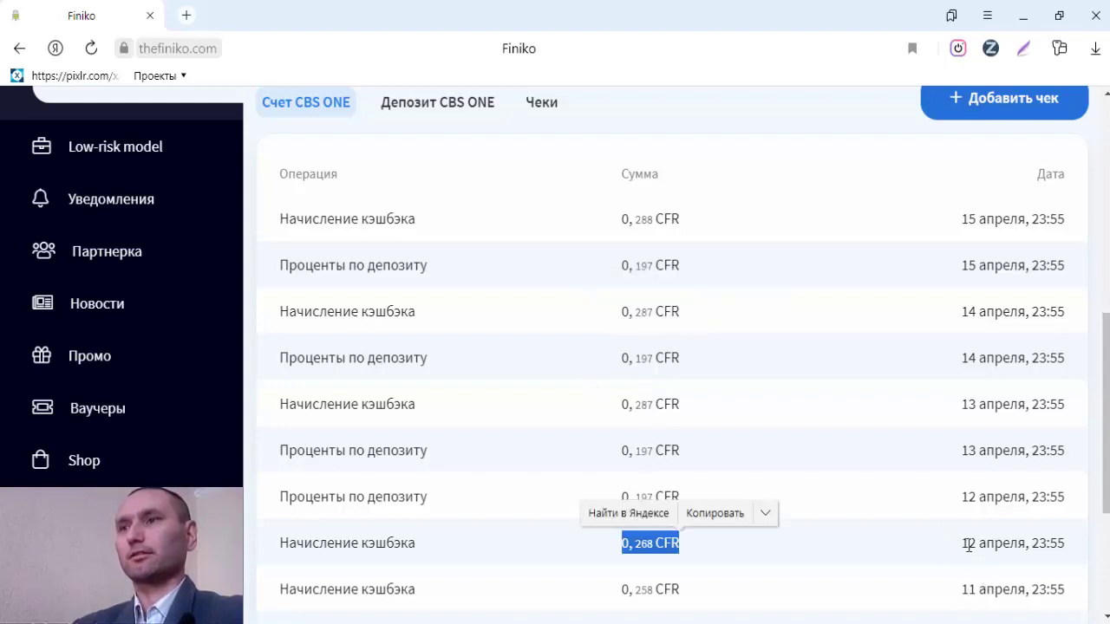
click(826, 252)
scroll(824, 247, down, 1)
scroll(824, 247, up, 5)
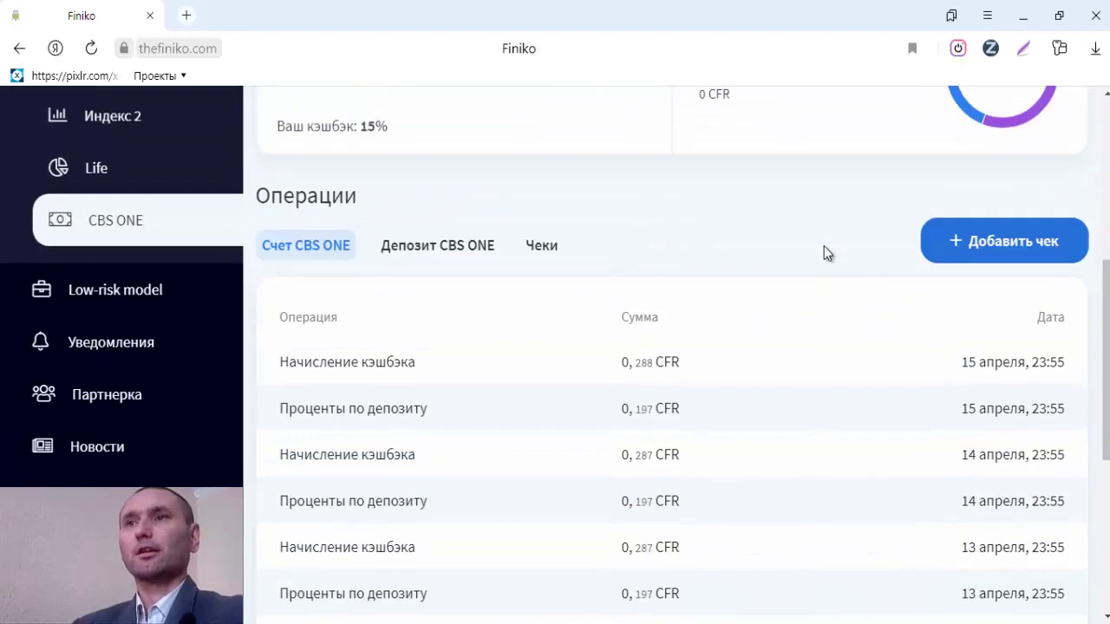
scroll(826, 254, down, 3)
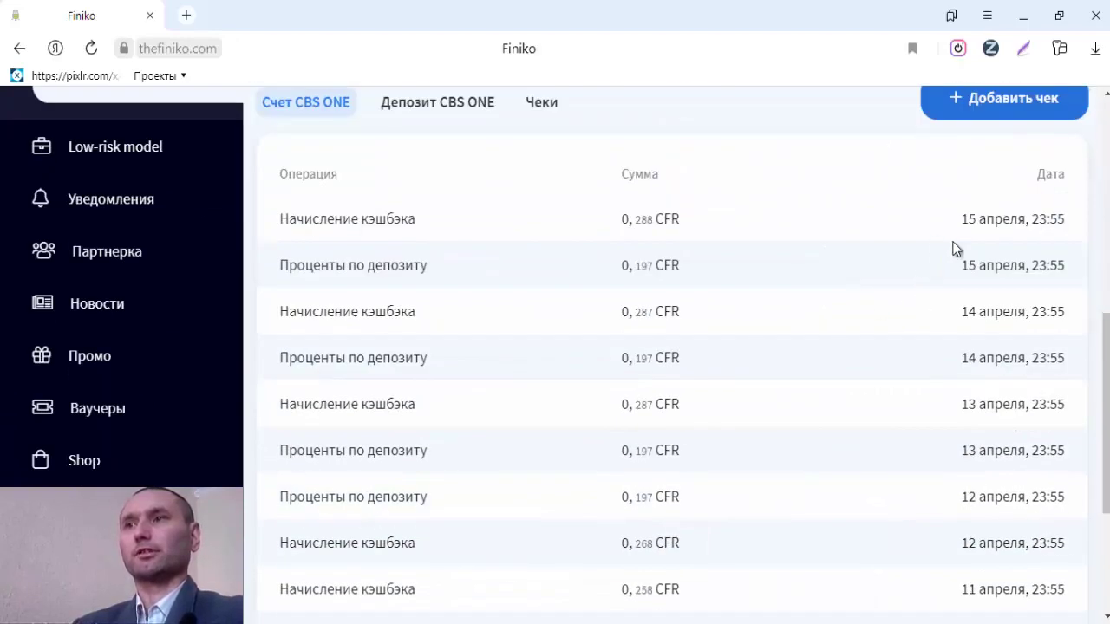
Step: Return to the CBS ONE summary and highlight the deposit amount together with the account balance
scroll(770, 257, up, 6)
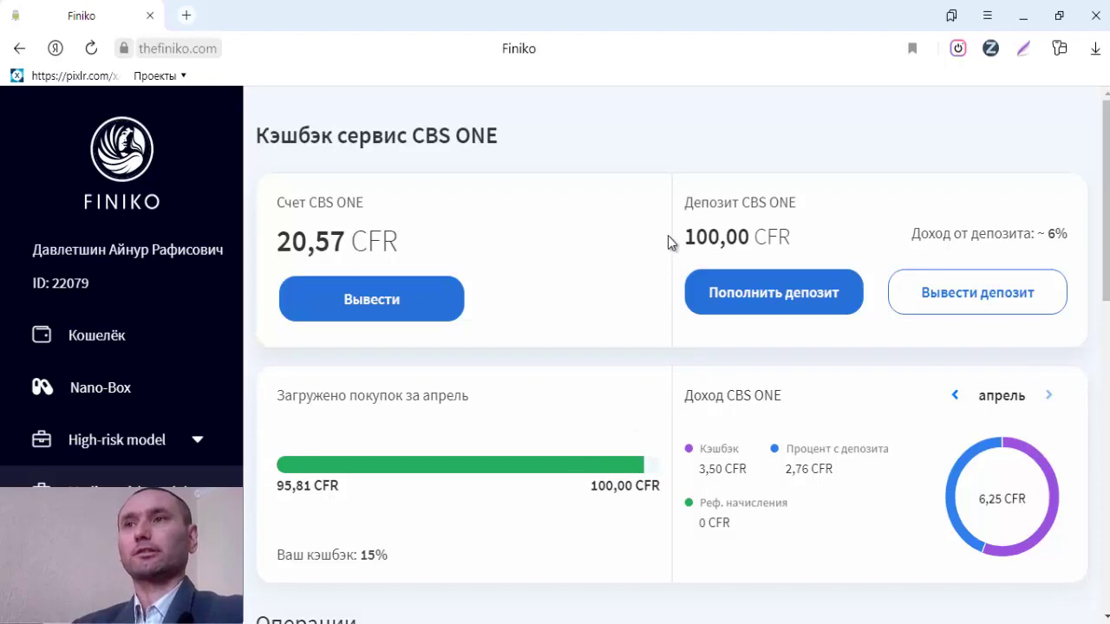
drag(668, 236, 846, 230)
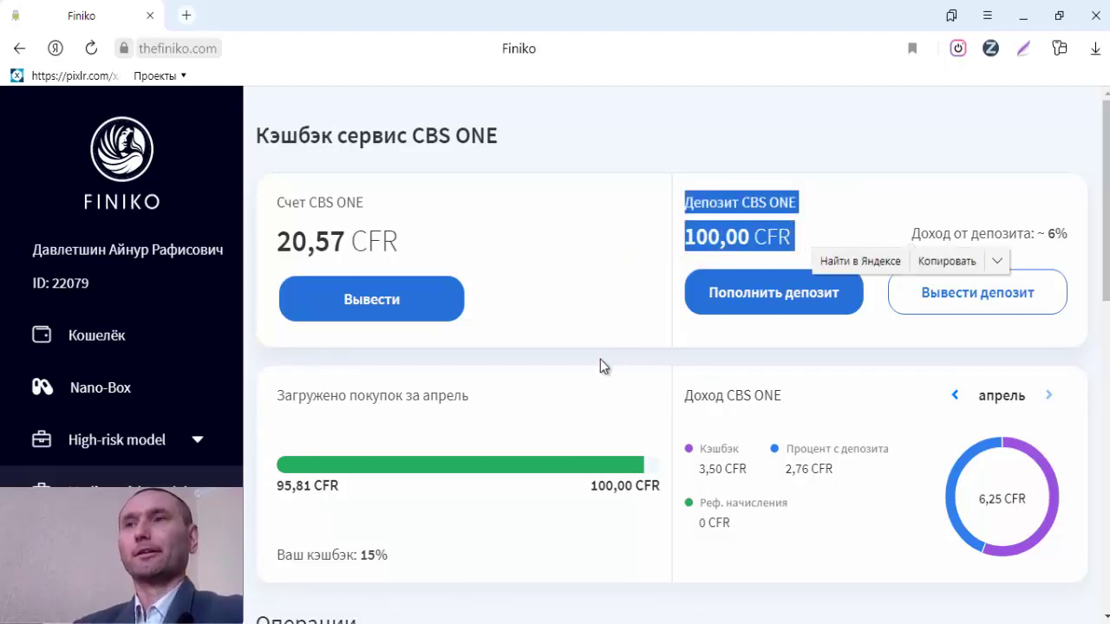
drag(600, 359, 531, 264)
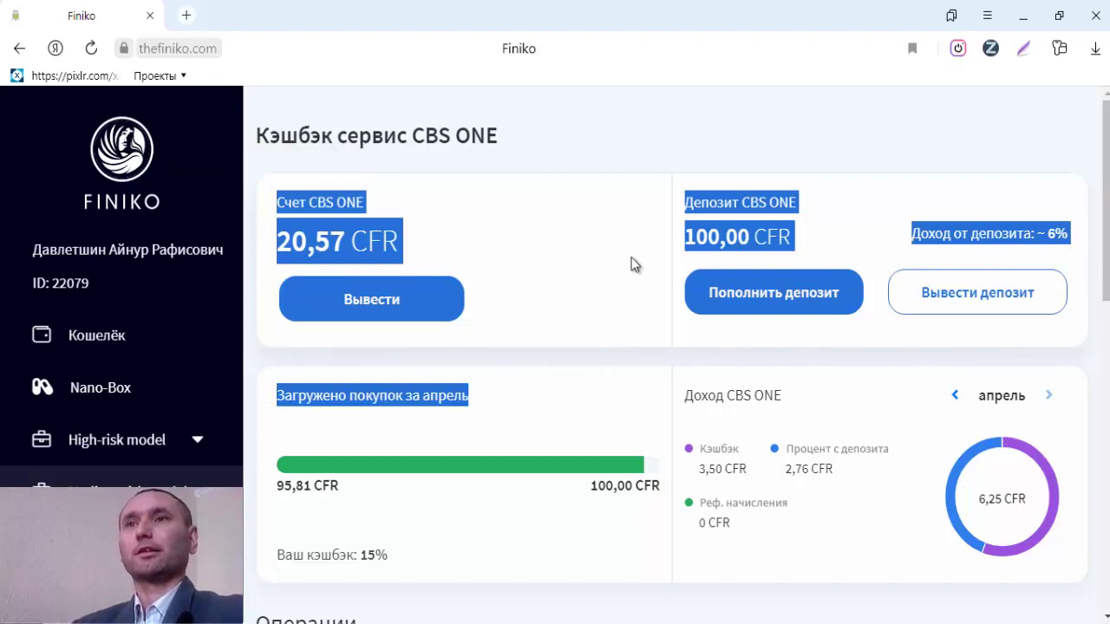
Step: Highlight the "Счет CBS ONE" balance and the "Депозит CBS ONE" amount in turn to compare them, and clear the selection
click(672, 258)
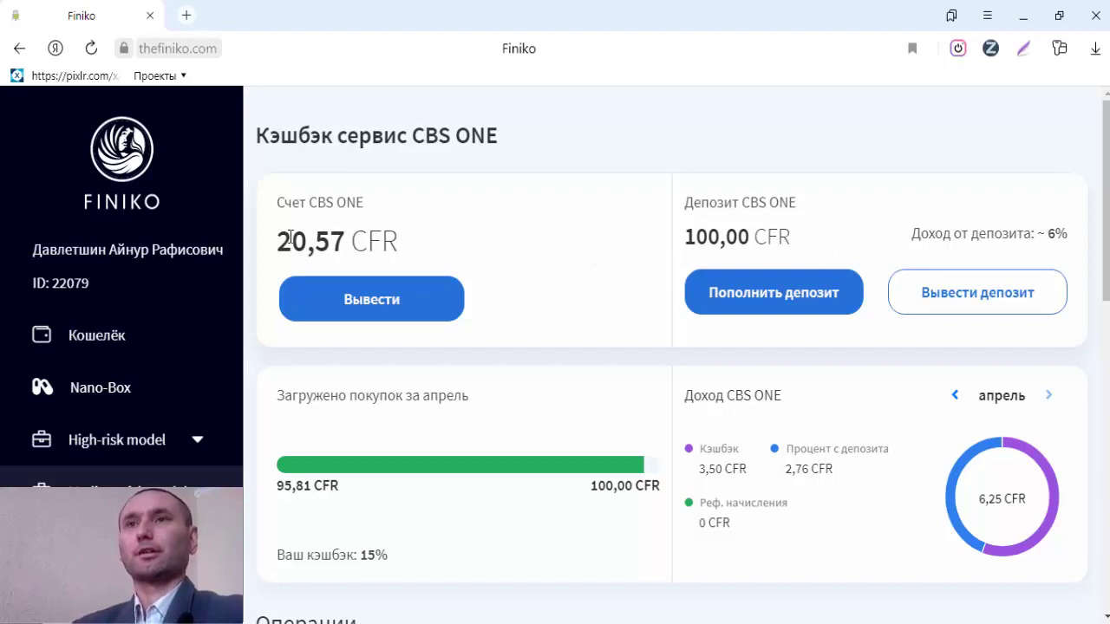
triple_click(345, 243)
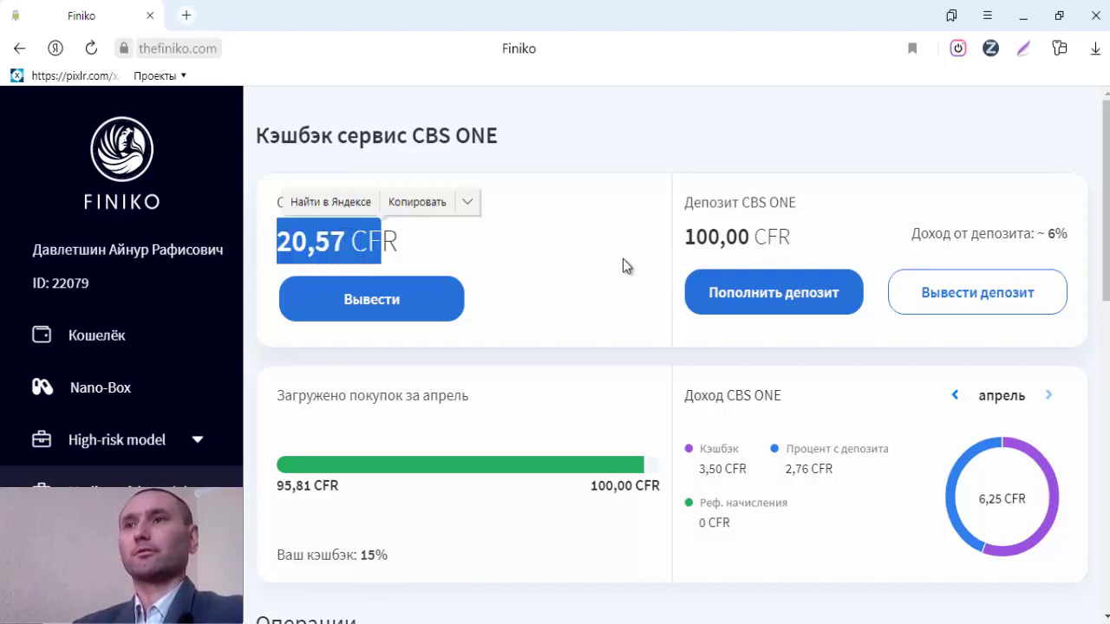
drag(677, 247, 816, 251)
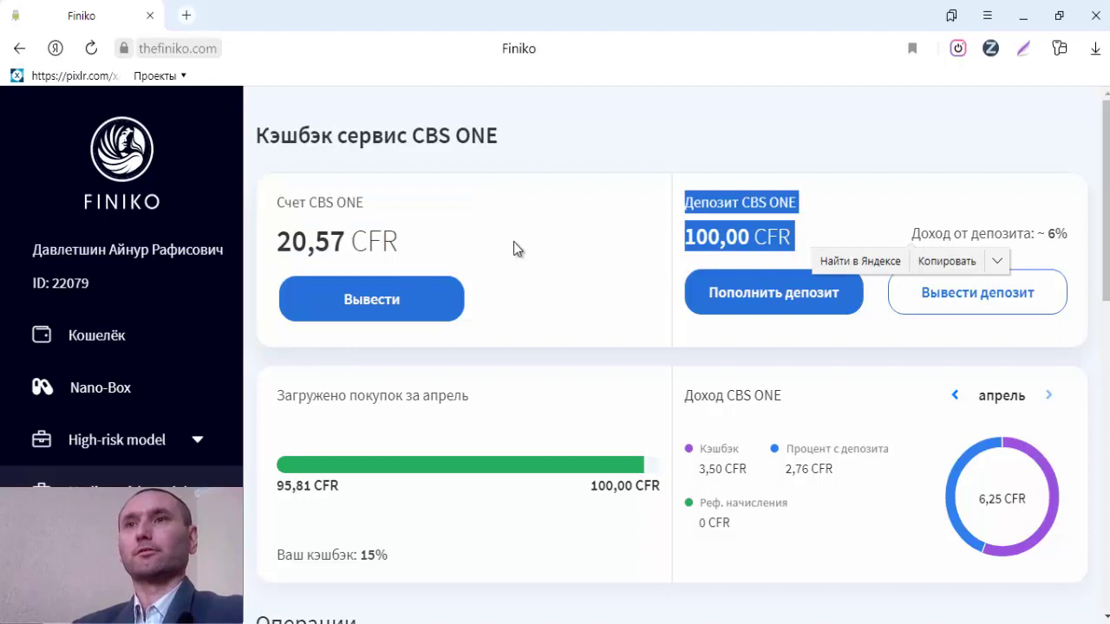
click(280, 234)
drag(280, 235, 434, 243)
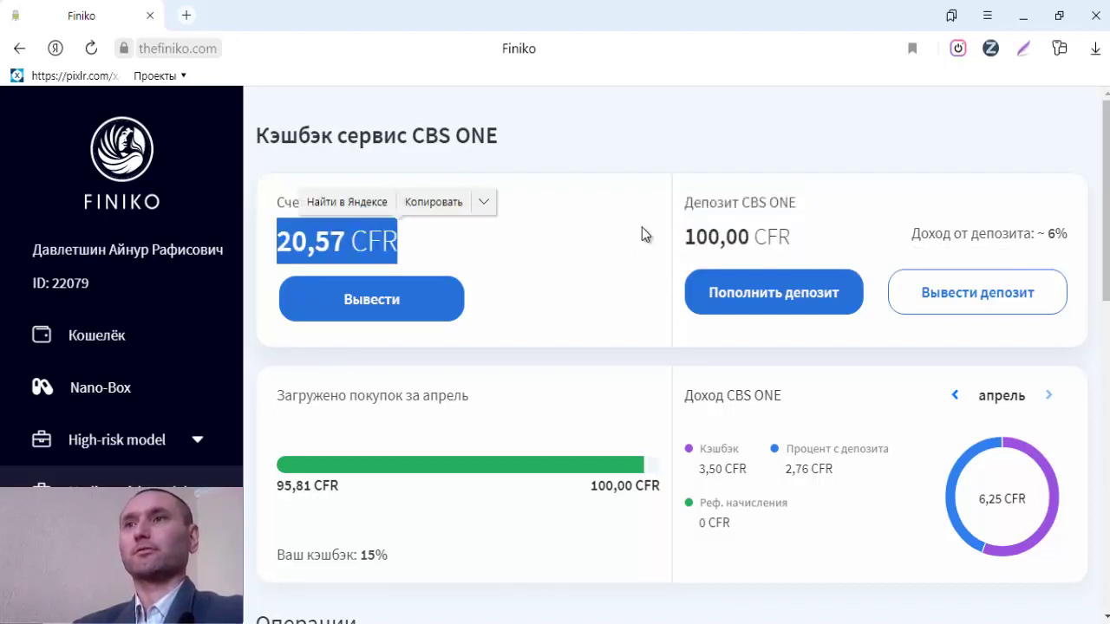
drag(356, 243, 781, 245)
click(584, 252)
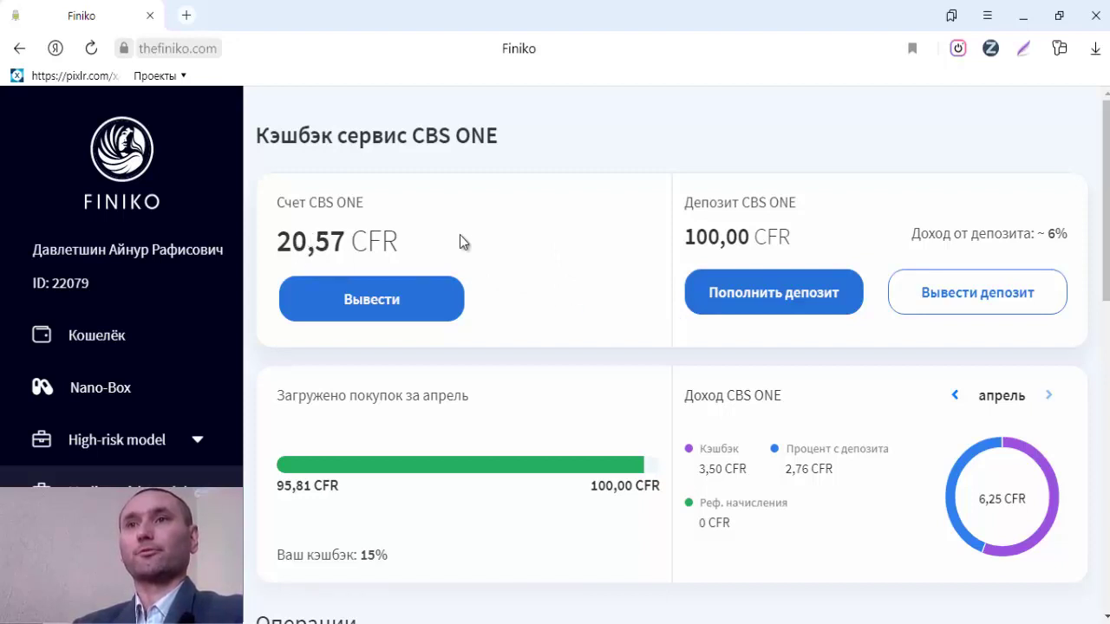
drag(379, 240, 289, 242)
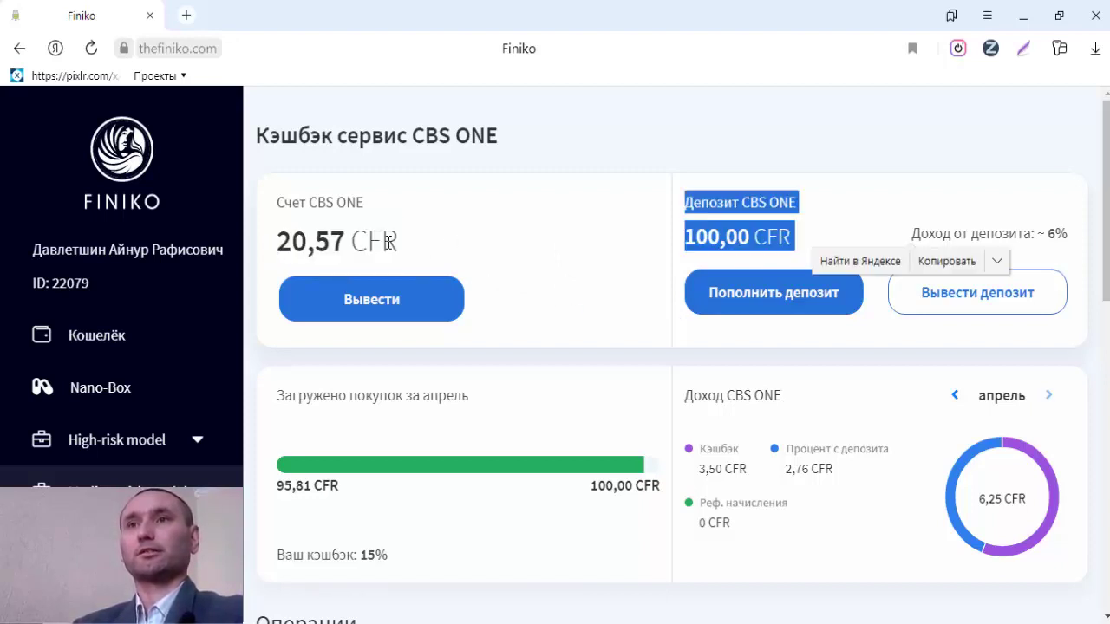
click(424, 239)
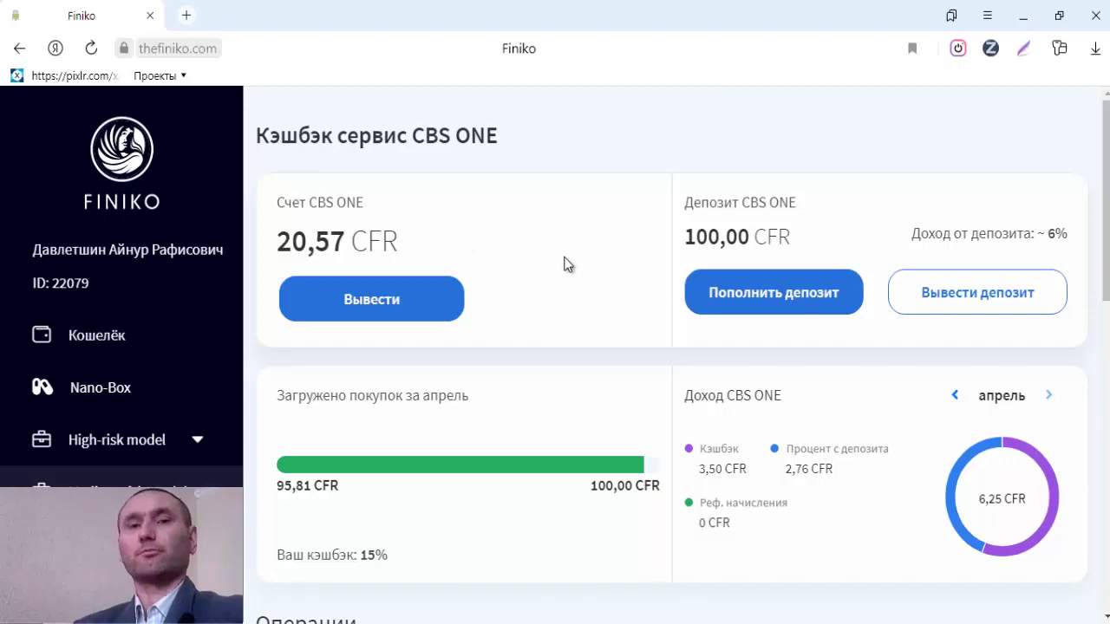
Step: Review the daily cashback and deposit interest accruals in the CBS ONE account operations, and return to the service summary
scroll(584, 291, down, 3)
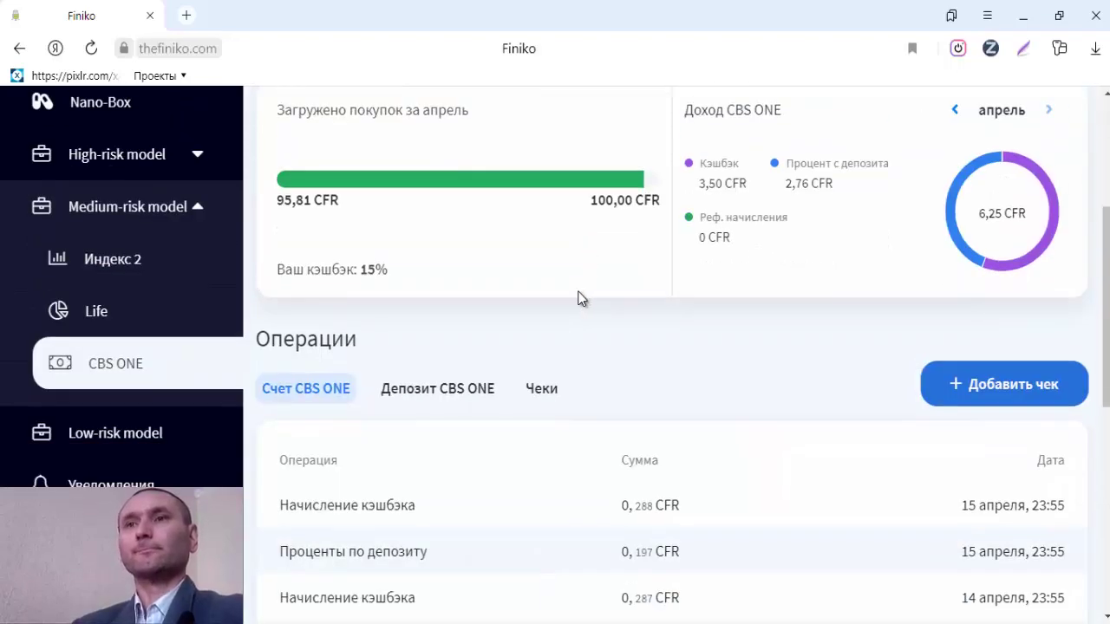
scroll(579, 297, up, 3)
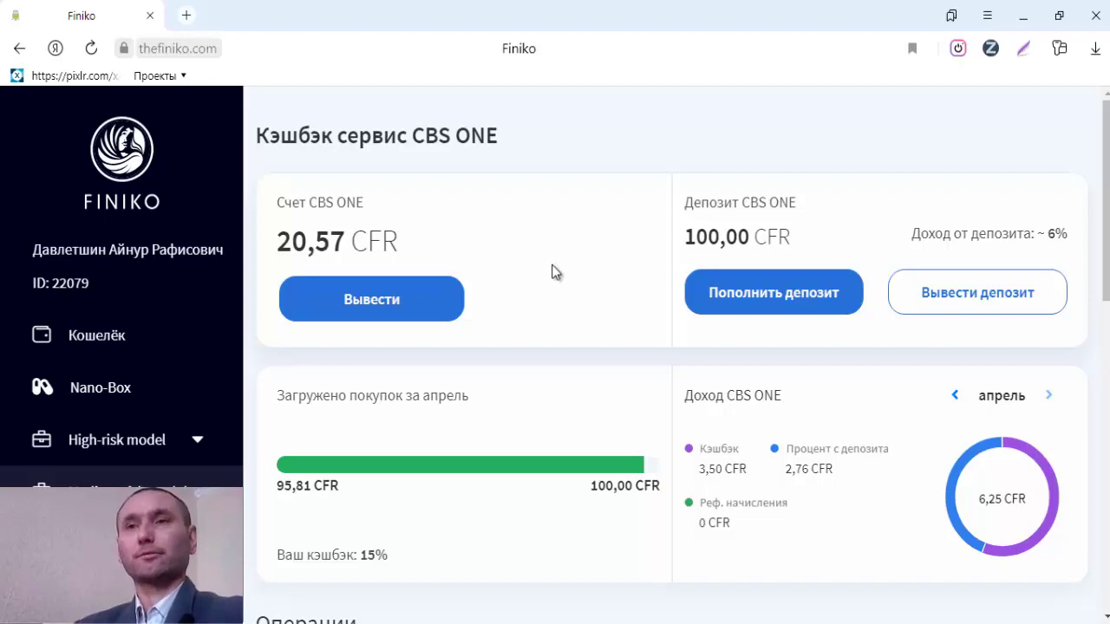
scroll(547, 273, down, 6)
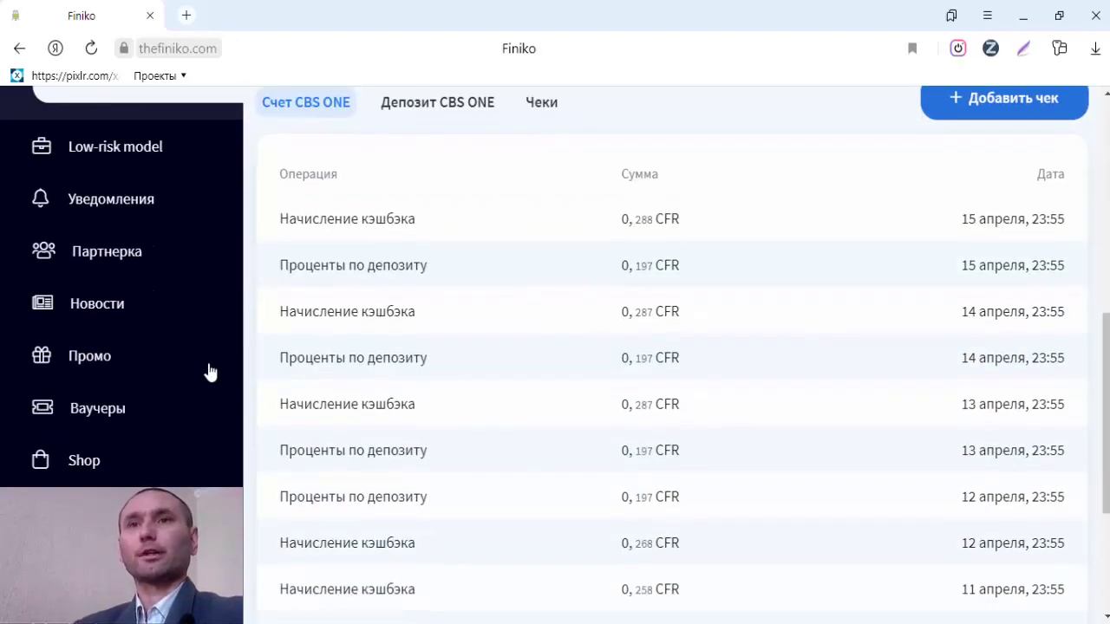
scroll(210, 372, down, 3)
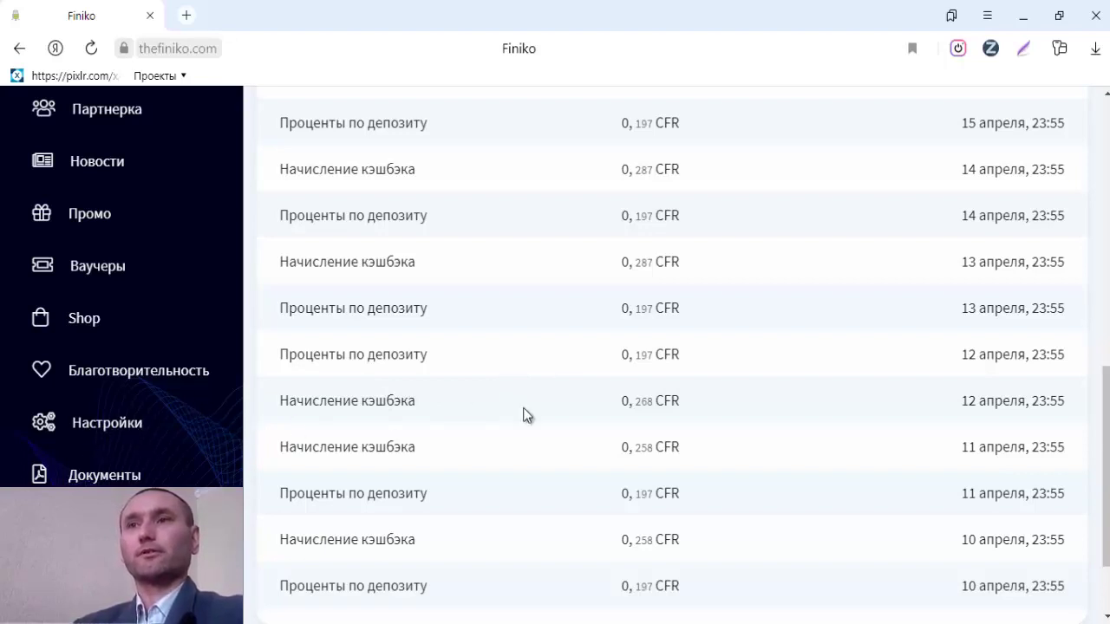
scroll(529, 399, up, 1)
scroll(534, 384, up, 15)
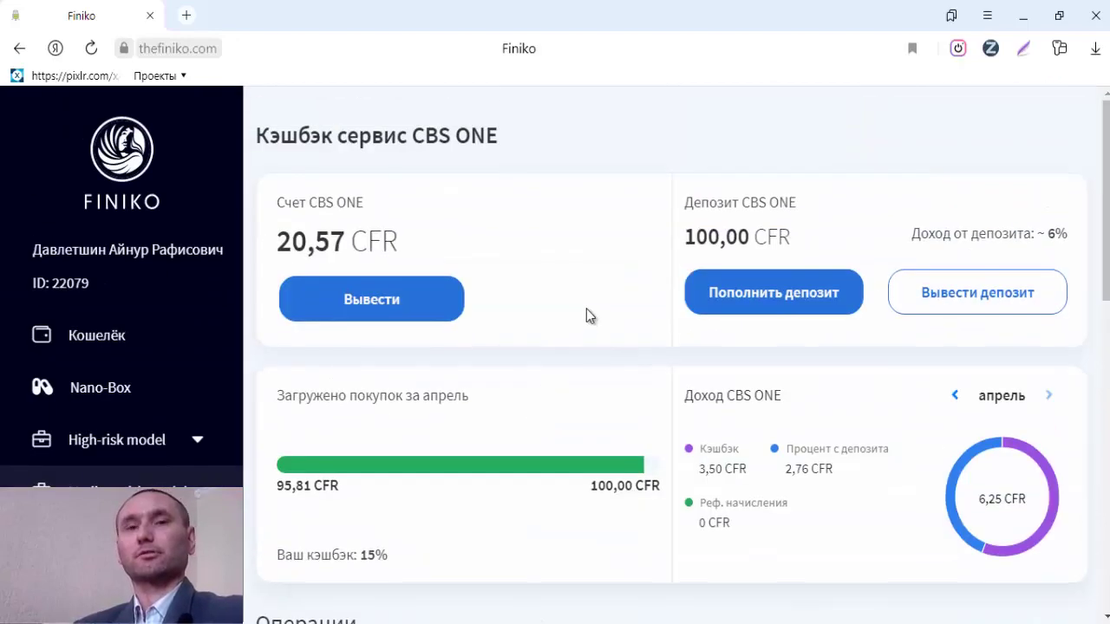
scroll(608, 318, down, 7)
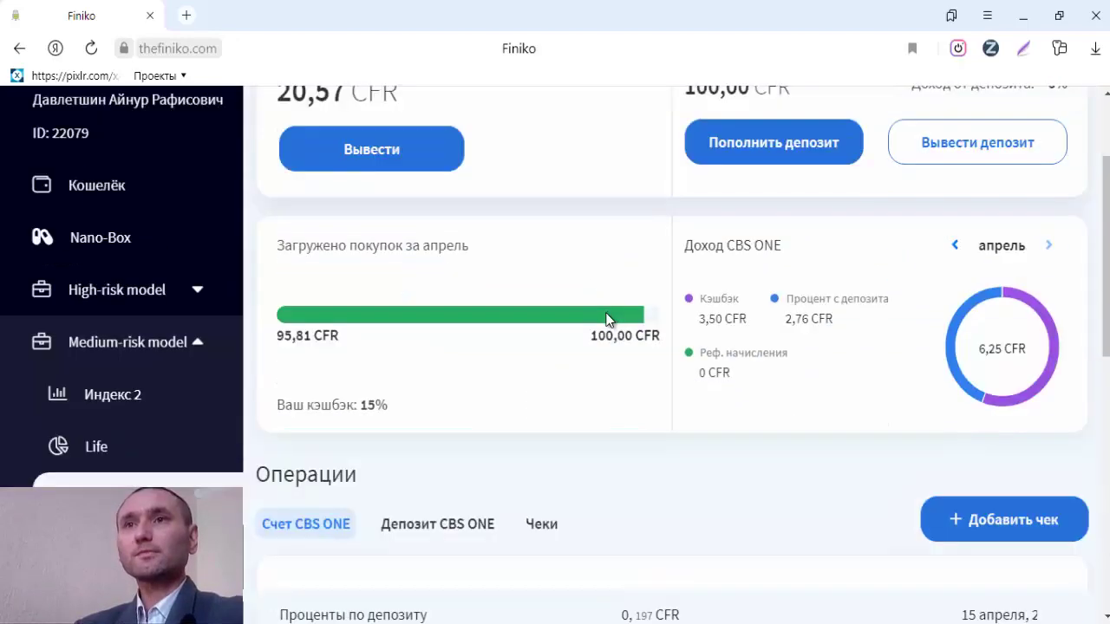
scroll(520, 381, down, 3)
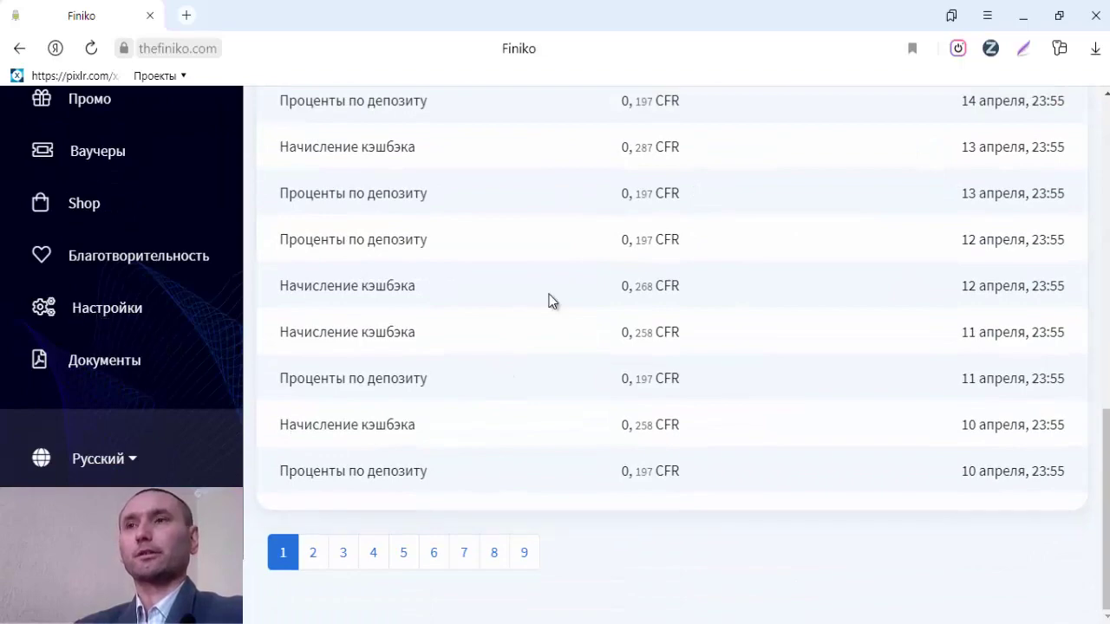
scroll(561, 306, up, 3)
scroll(561, 305, up, 6)
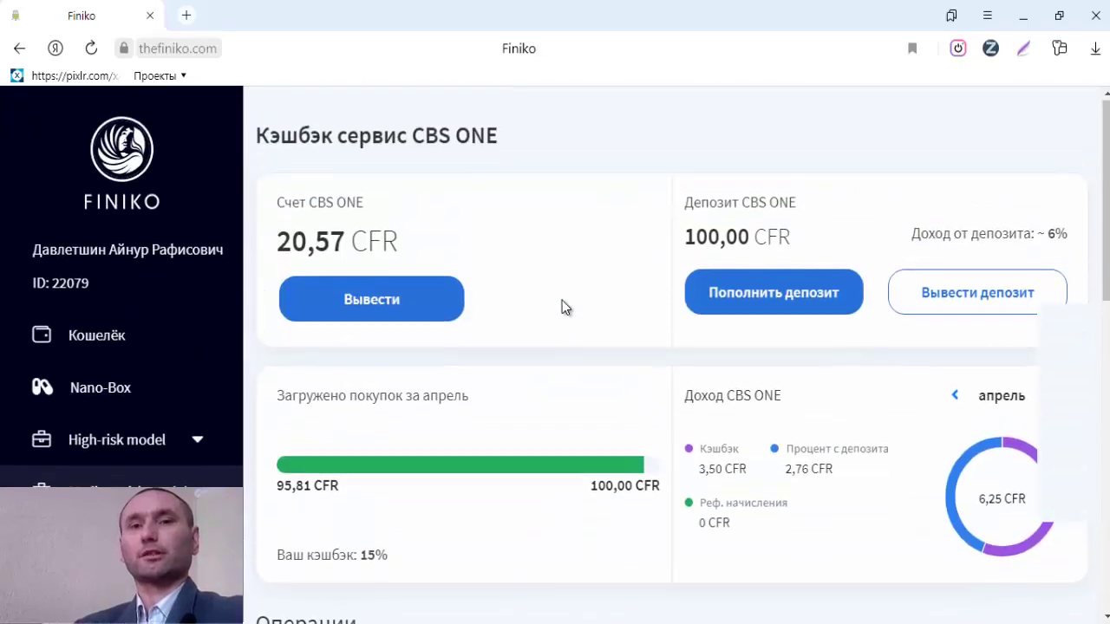